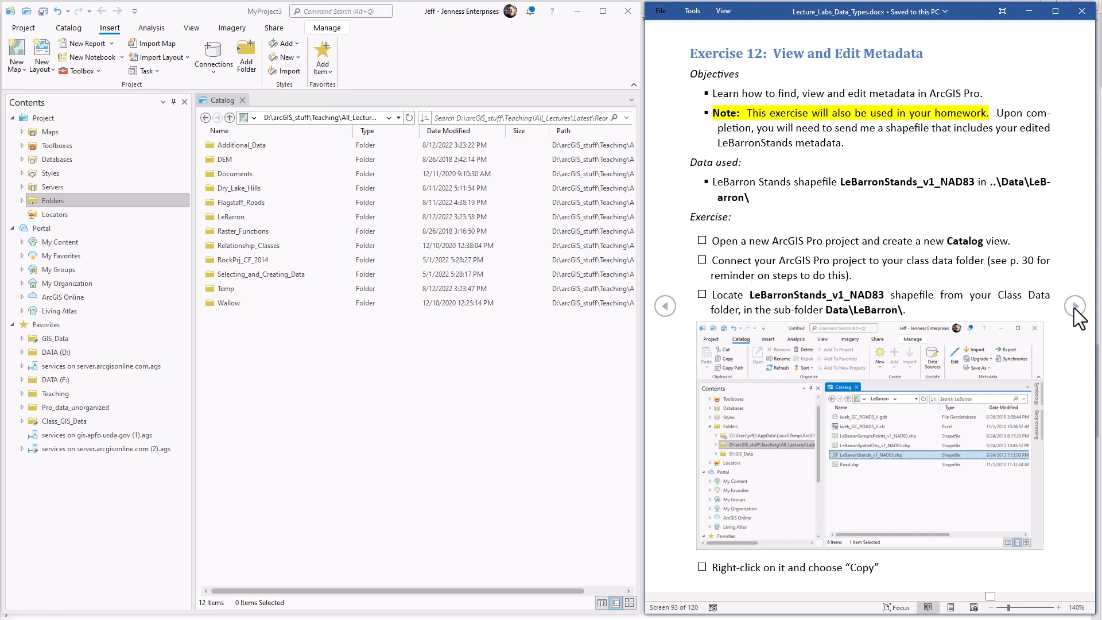
Browse the project's folder connections to the class data folder and open its LeBarron subfolder.
left_click_drag(750, 296, 885, 297)
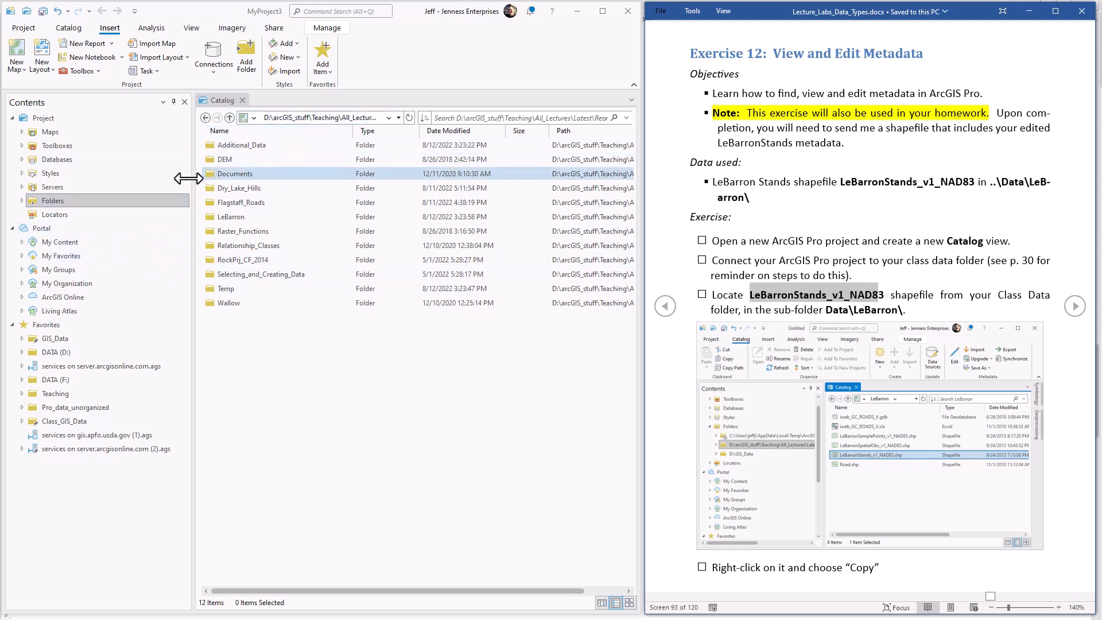
left_click(94, 202)
left_click(22, 201)
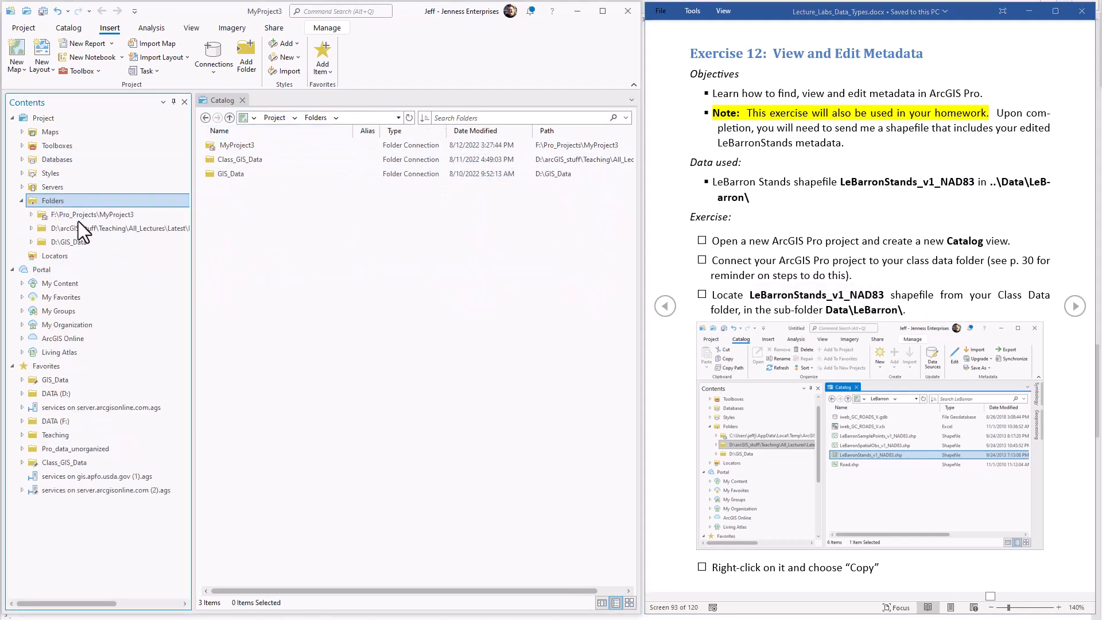
left_click(153, 228)
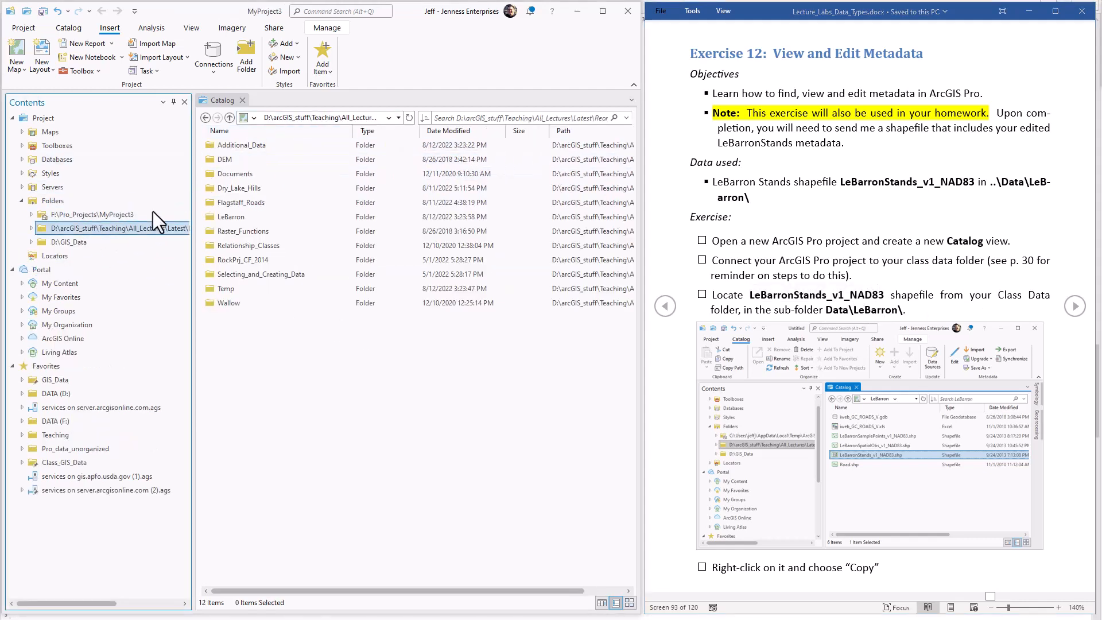
double_click(243, 218)
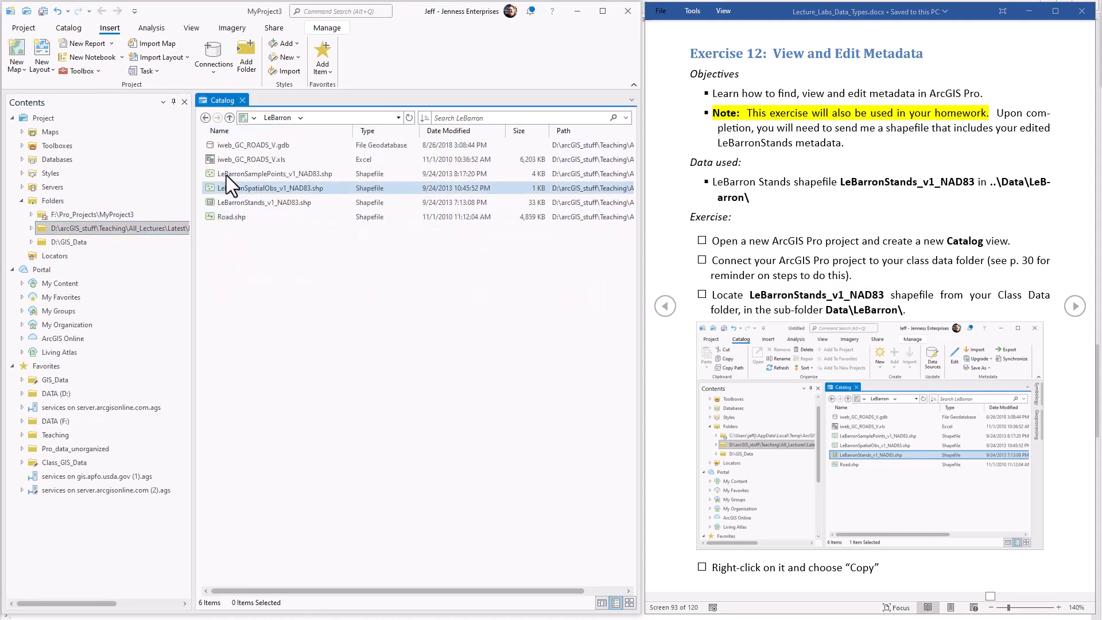
Copy the LeBarronStands_v1_NAD83 shapefile from the LeBarron folder.
left_click(255, 203)
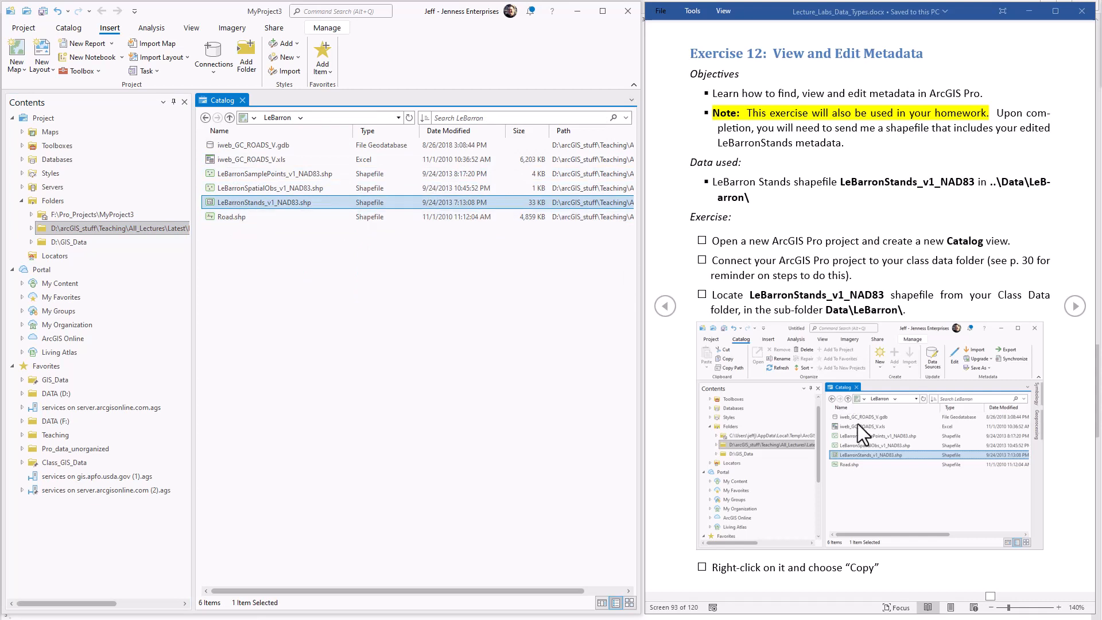
left_click(825, 570)
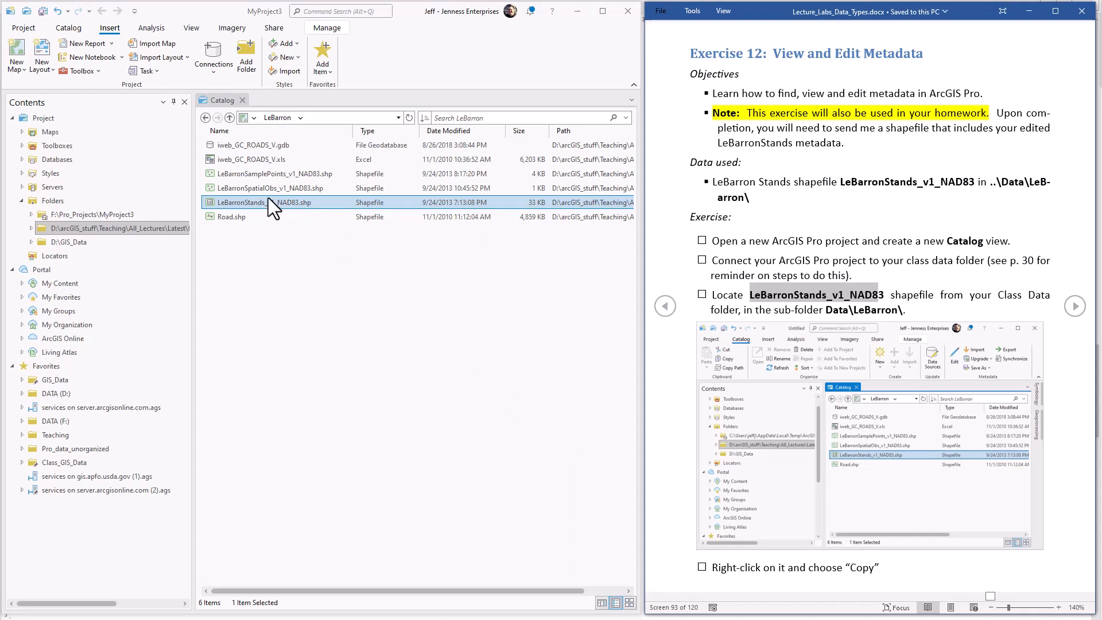
right_click(268, 200)
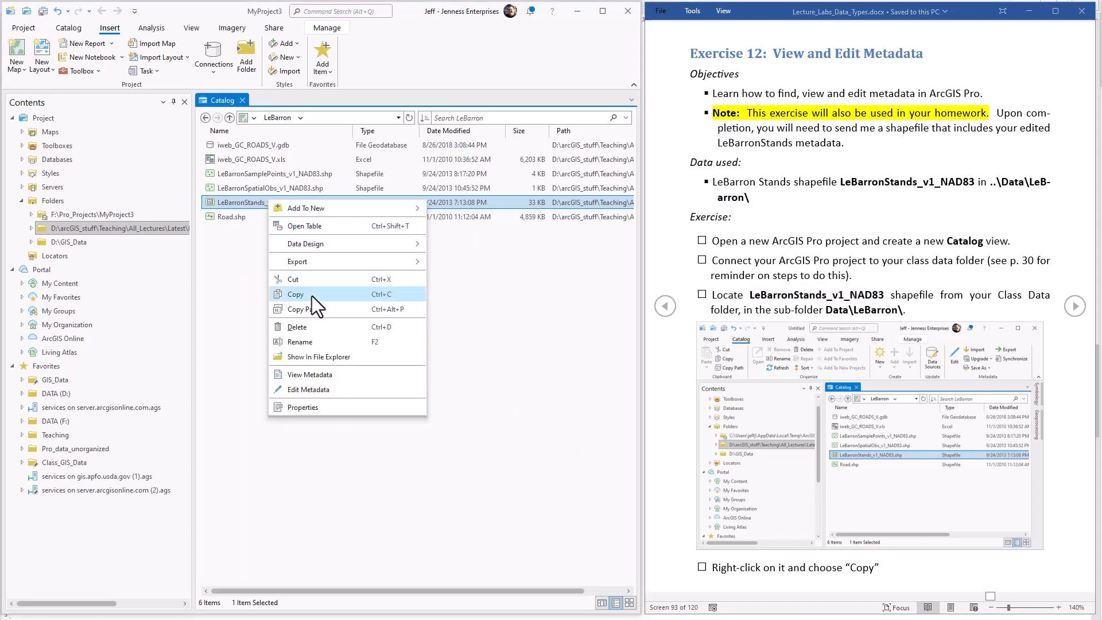
left_click(312, 295)
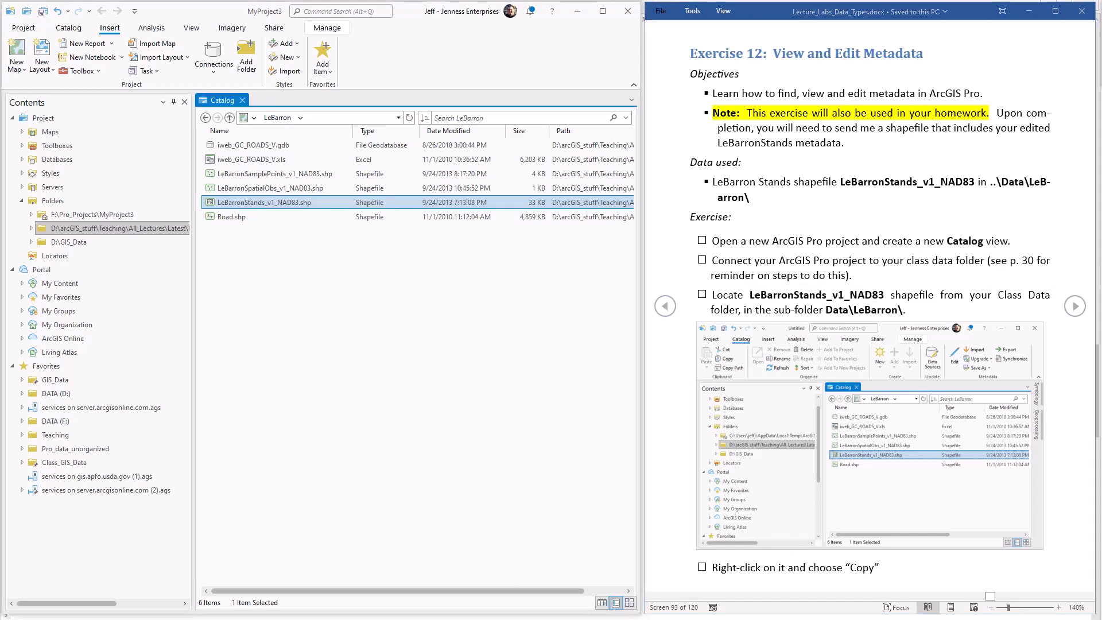
Create a new folder named For_Homework directly inside the class data folder.
left_click(1068, 309)
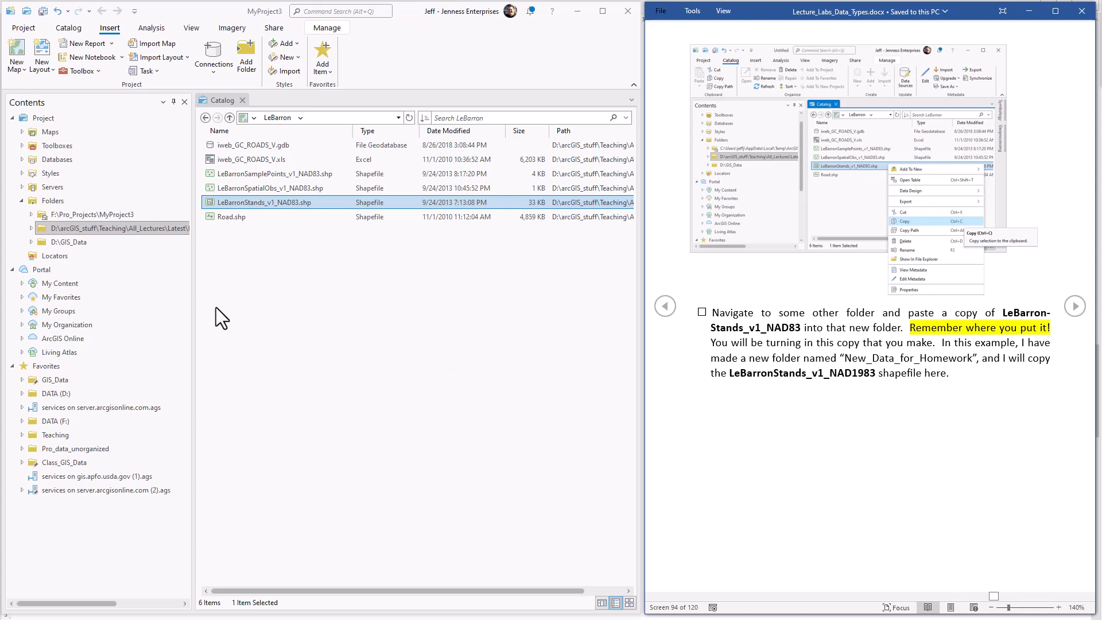
left_click(31, 229)
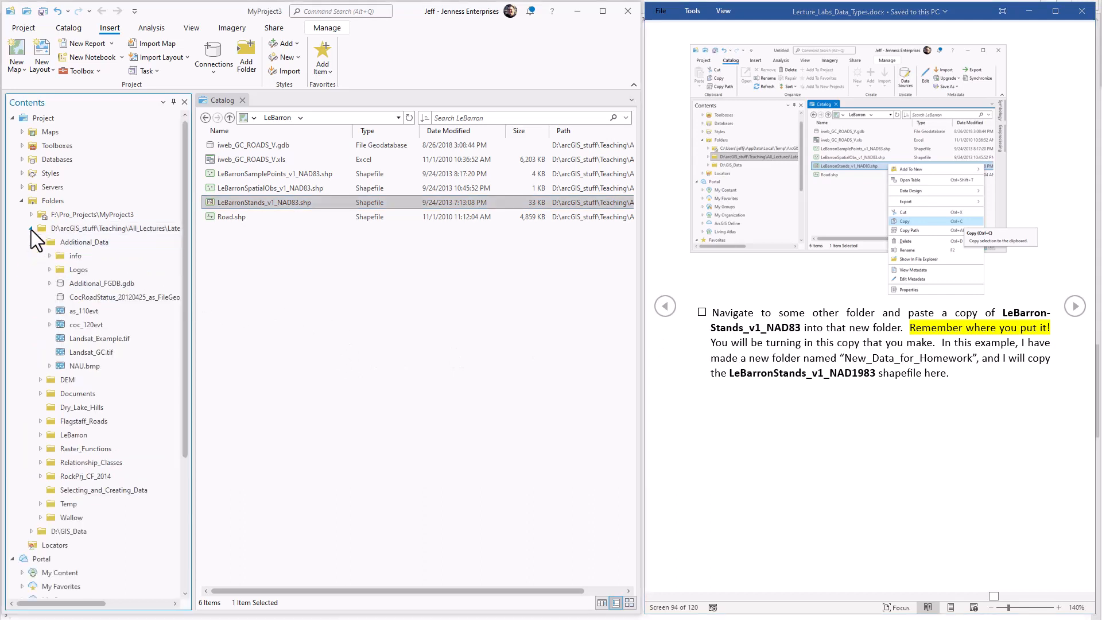
left_click(42, 242)
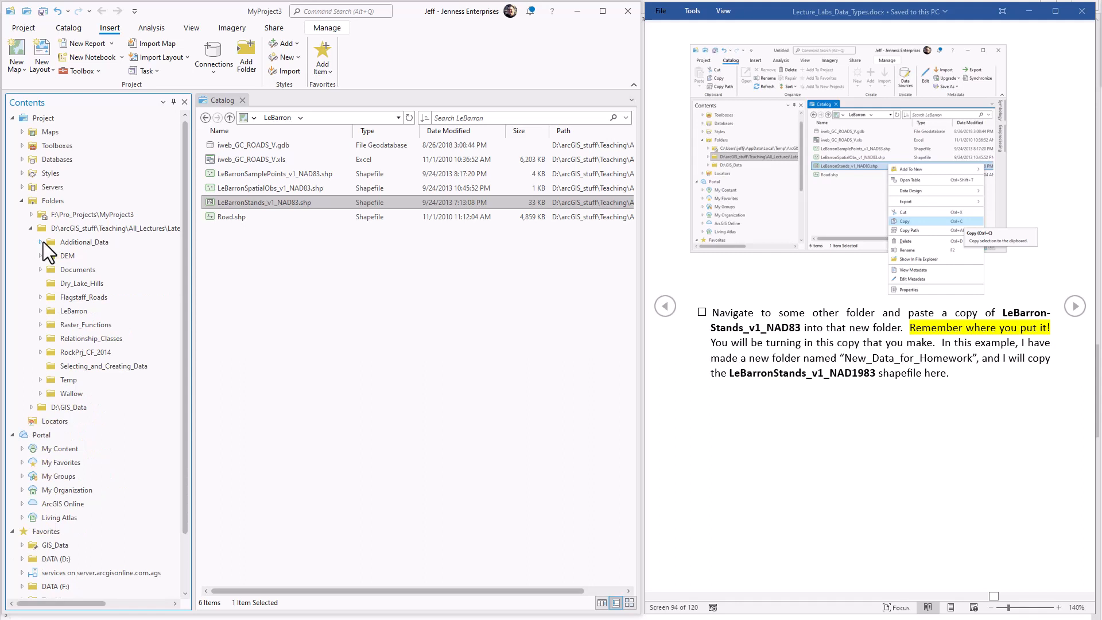
left_click(85, 228)
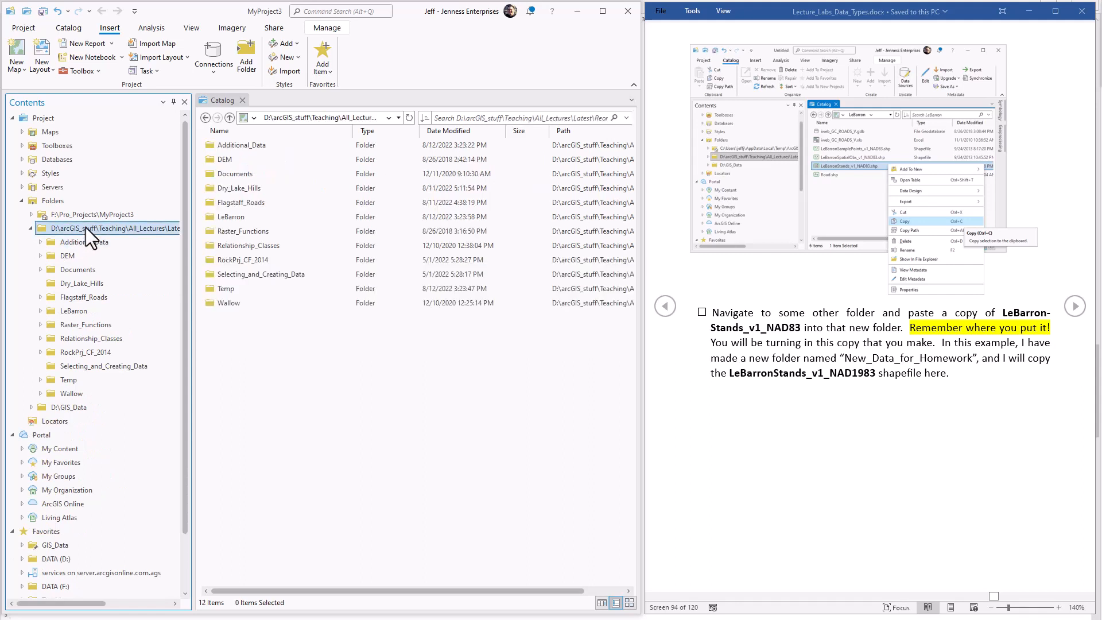
right_click(246, 357)
mouse_move(246, 359)
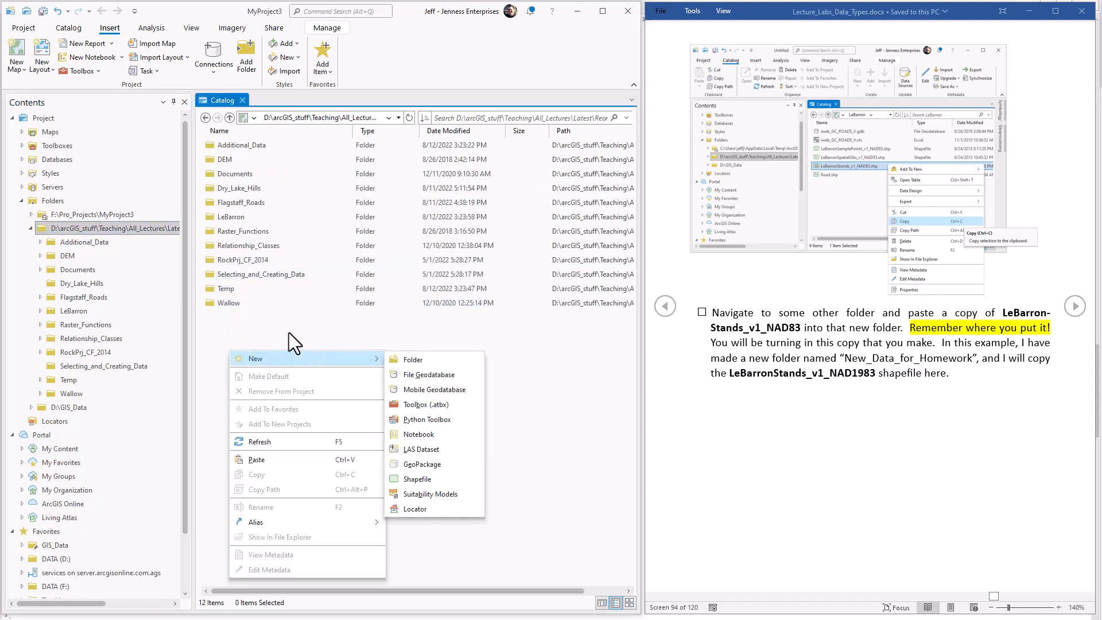
left_click(427, 361)
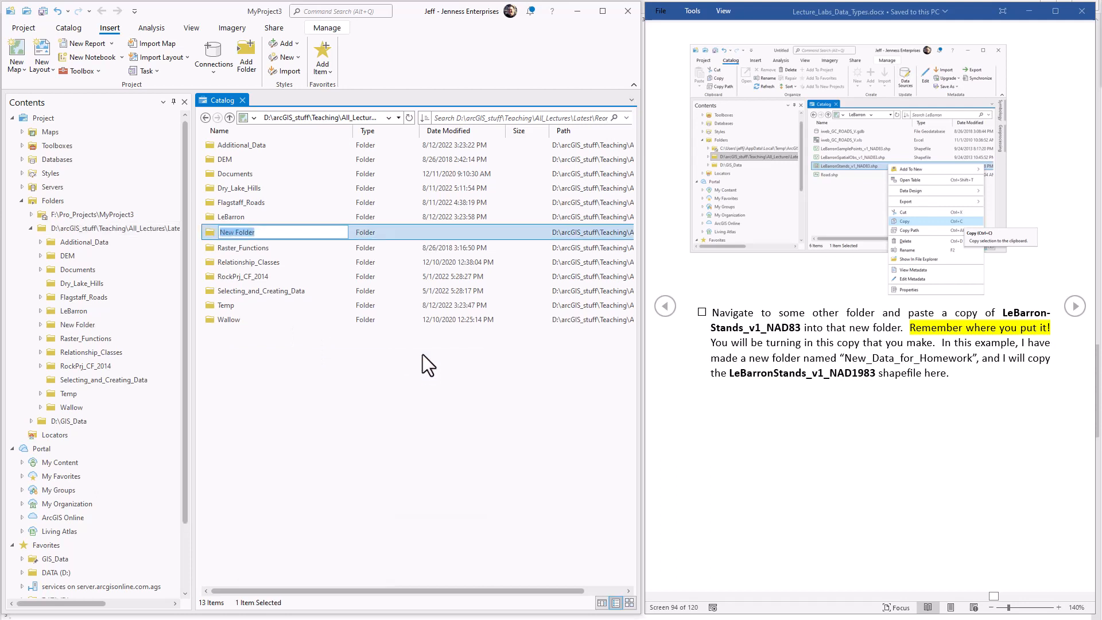
type("FO")
key("BackSpace")
type("or_Homework")
key("Return")
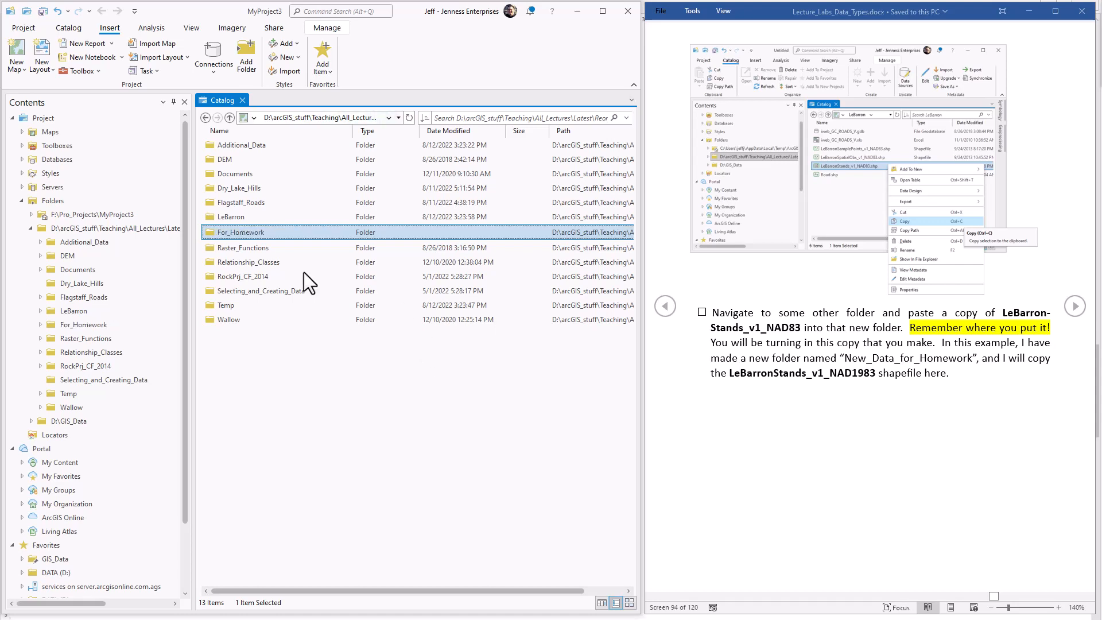
Paste the copied LeBarronStands_v1_NAD83 shapefile into the For_Homework folder.
double_click(239, 232)
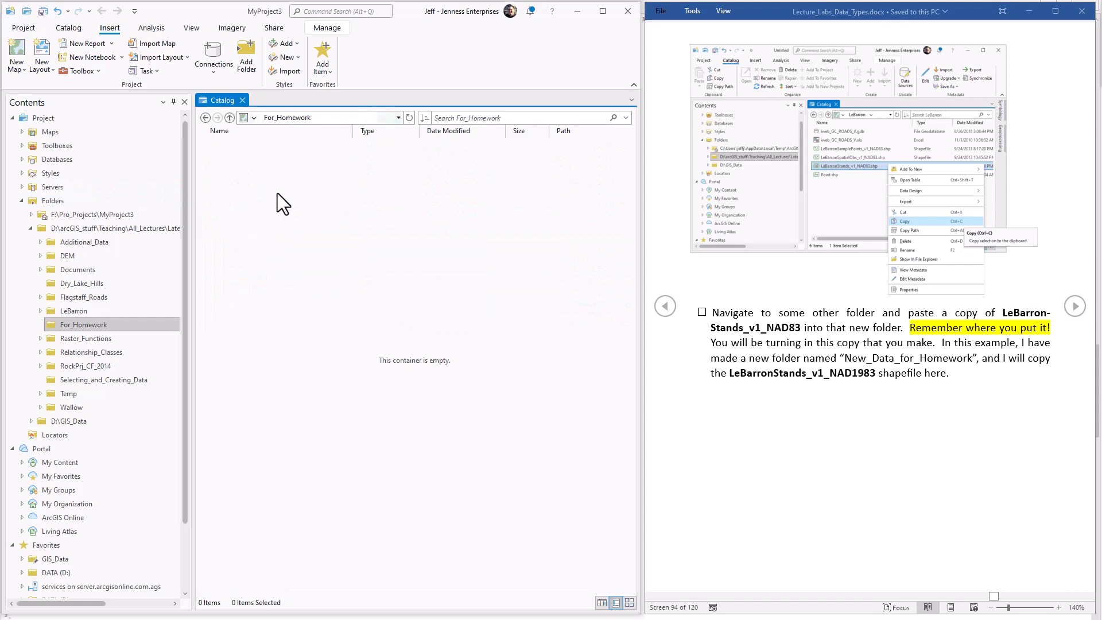
right_click(300, 205)
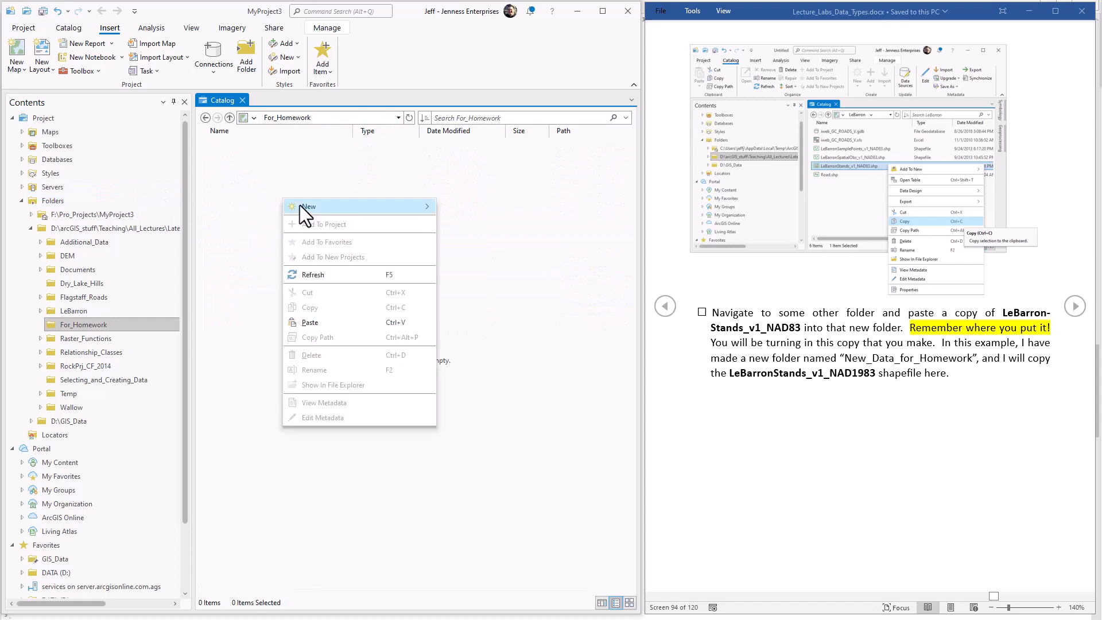
left_click(316, 328)
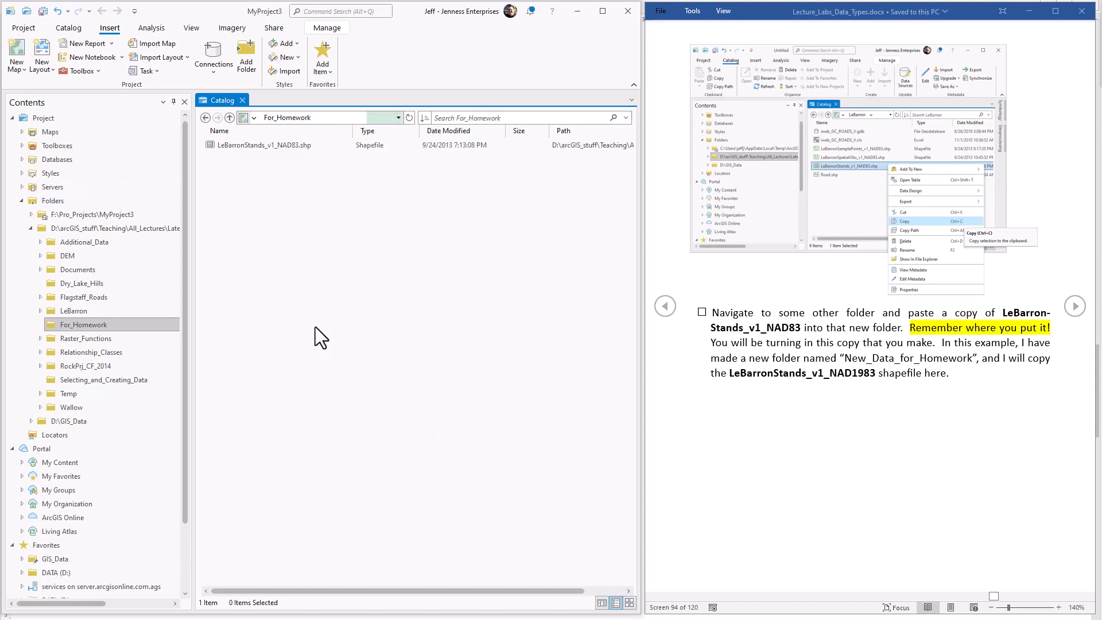
Rename the shapefile copy in For_Homework to LeBarronStands_ followed by the student's first and last name, joined by an underscore.
left_click(1077, 310)
left_click(1078, 310)
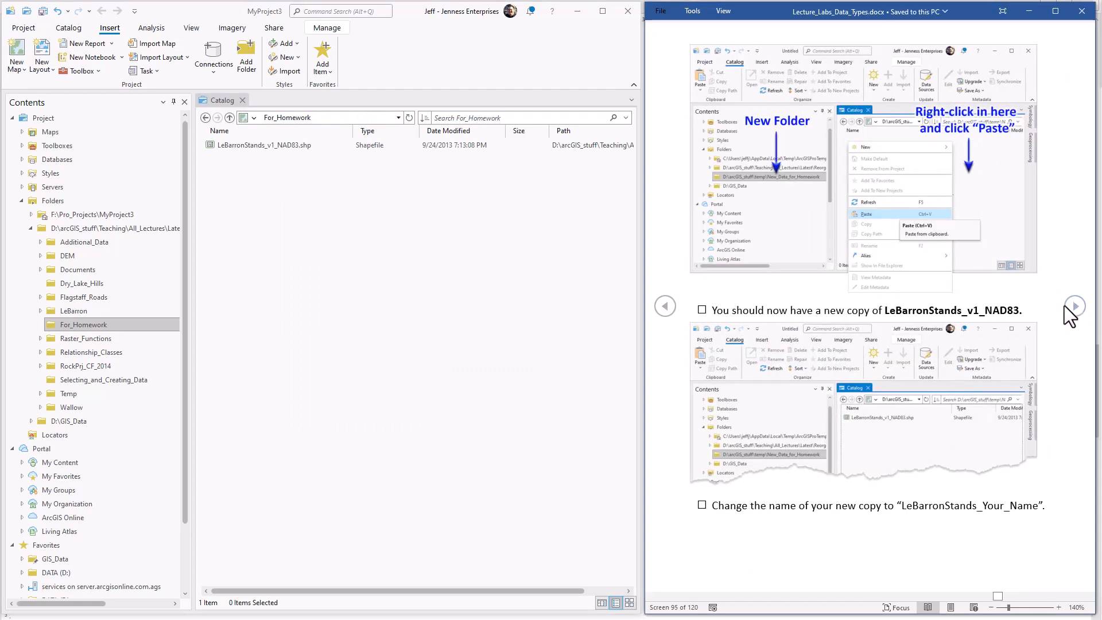
left_click(287, 148)
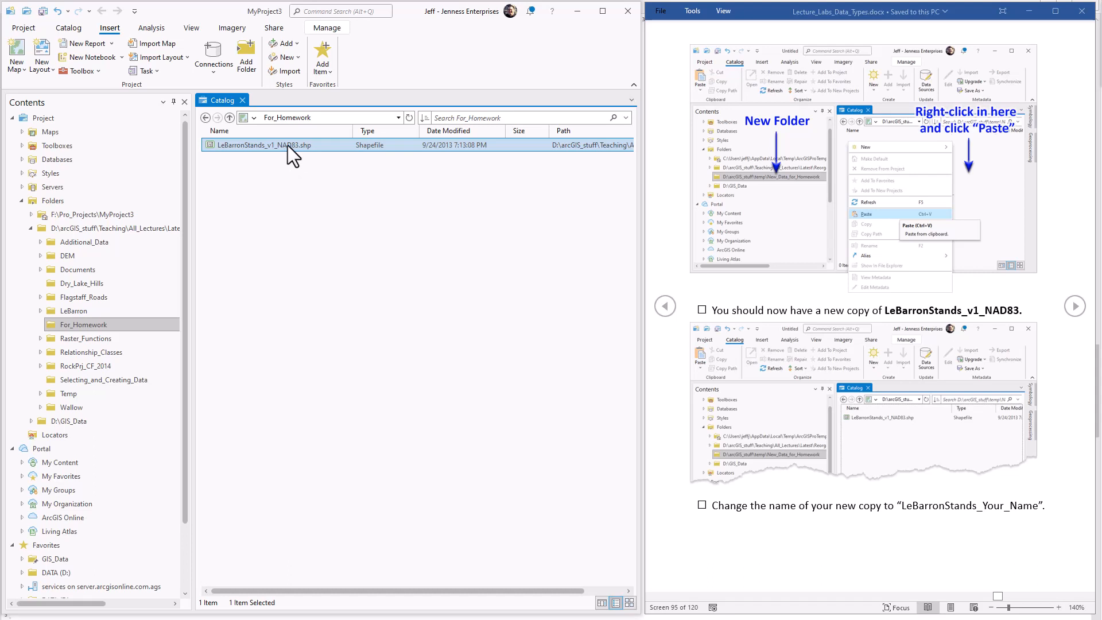
left_click(288, 146)
left_click(277, 147)
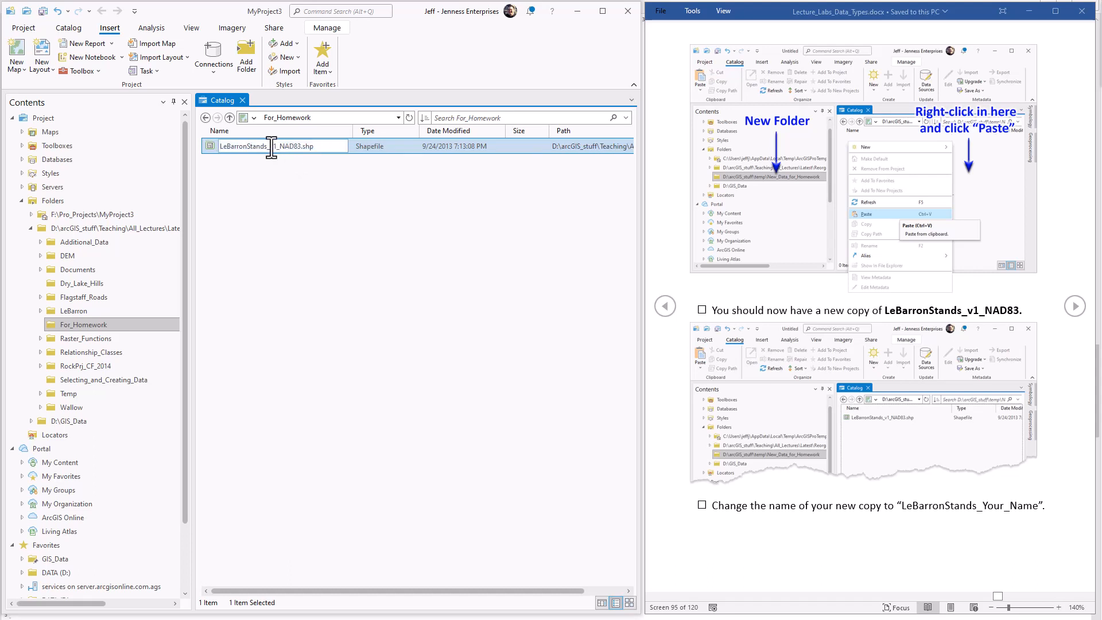
mouse_move(271, 147)
left_mouse_down()
mouse_move(293, 146)
mouse_move(267, 146)
left_mouse_up()
left_click(301, 146)
key("BackSpace")
type("John_Doe")
key("Return")
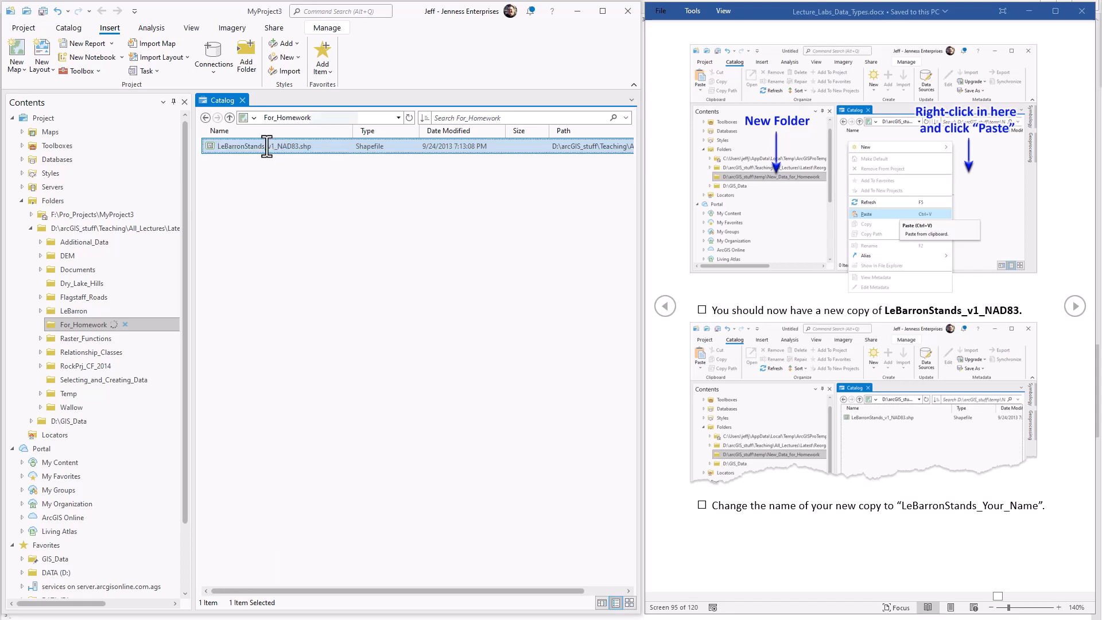
left_click(287, 181)
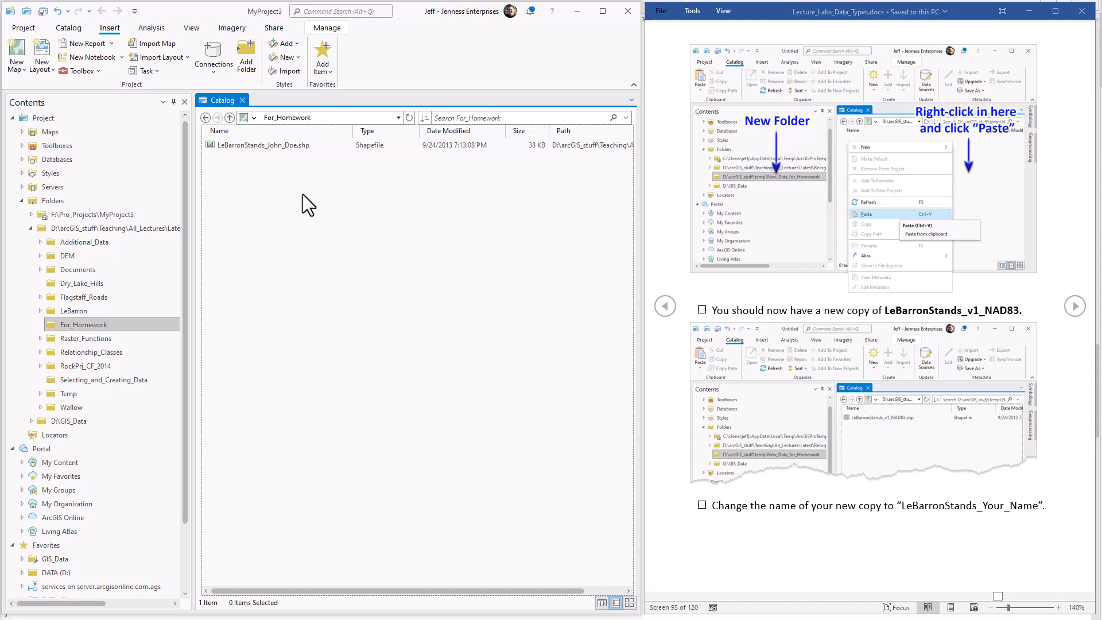
Open the metadata of the renamed LeBarronStands shapefile for editing.
left_click(1077, 310)
left_click(1078, 308)
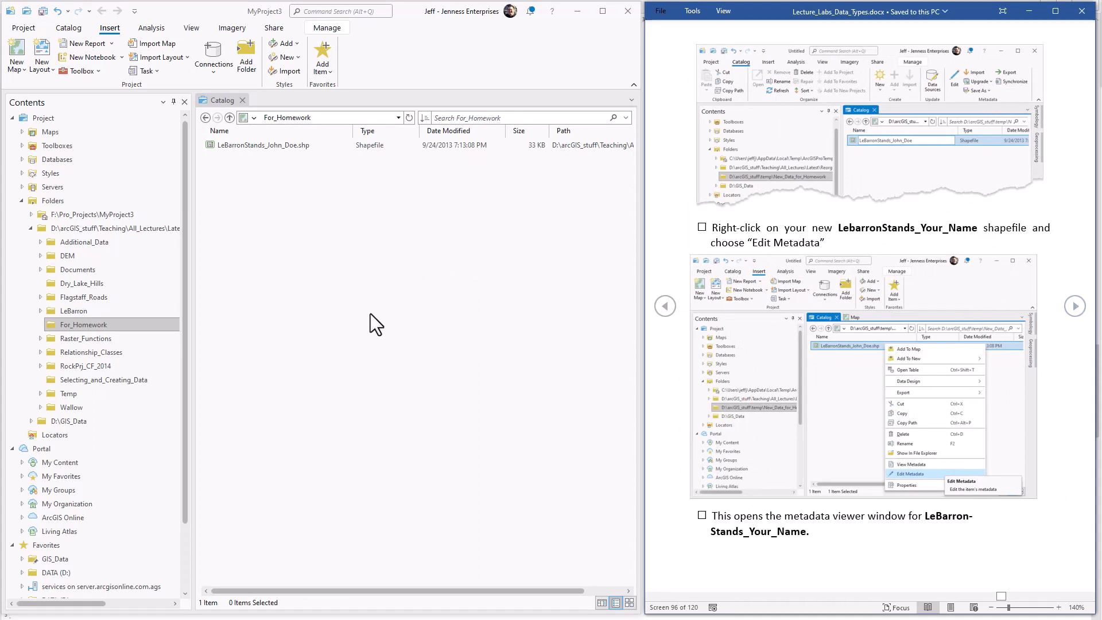
right_click(236, 143)
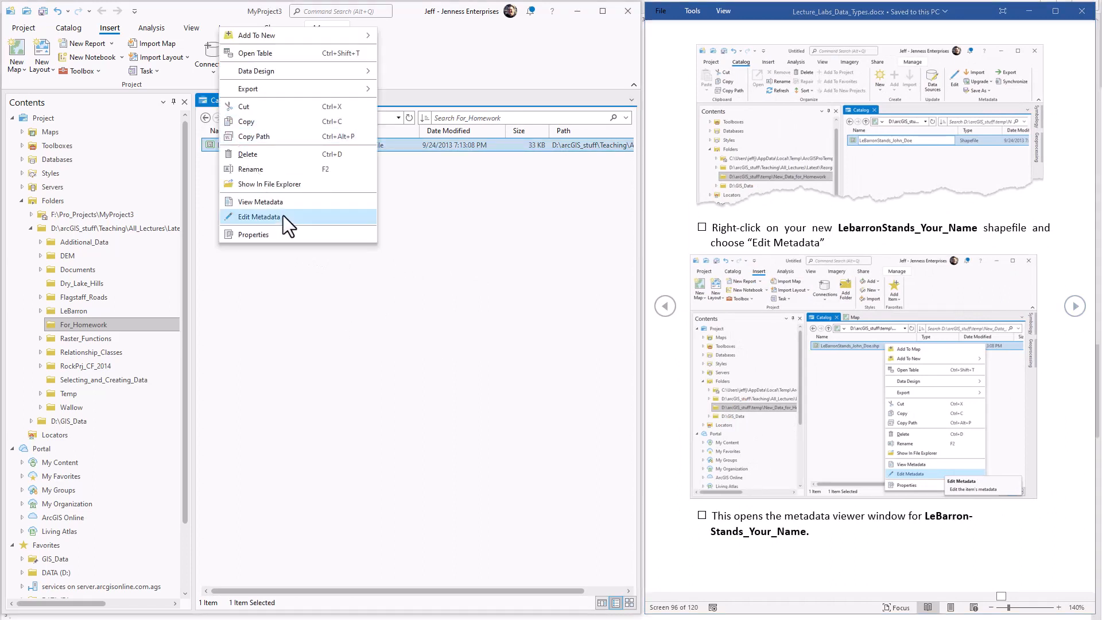
left_click(283, 216)
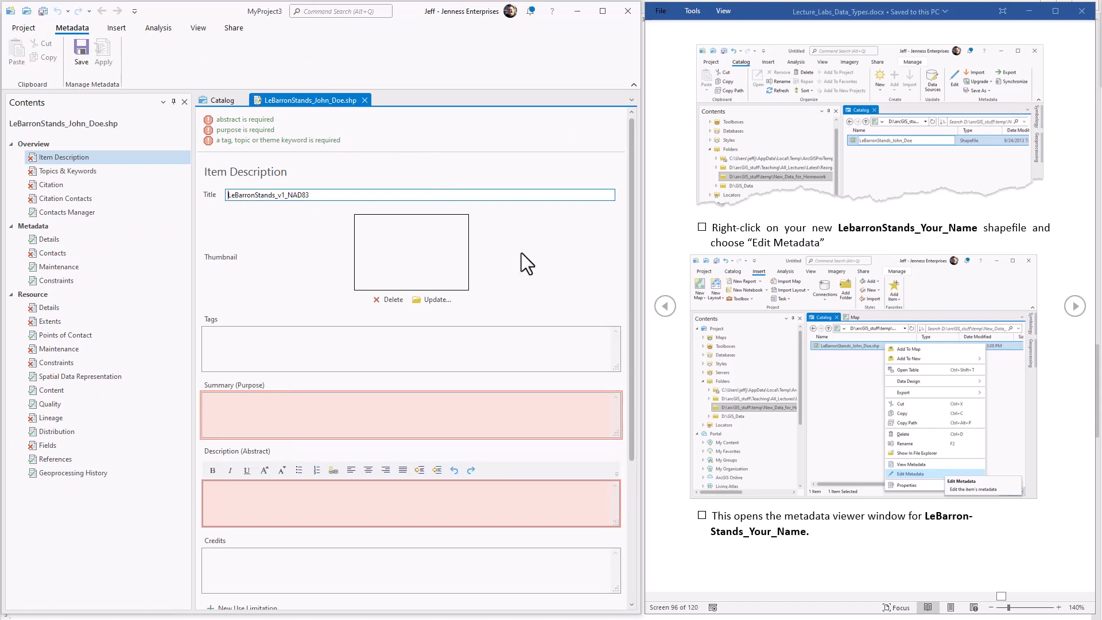
Read the following exercise pages and examine the Title, Summary and required-item flags in the shapefile's Item Description.
left_click(1075, 306)
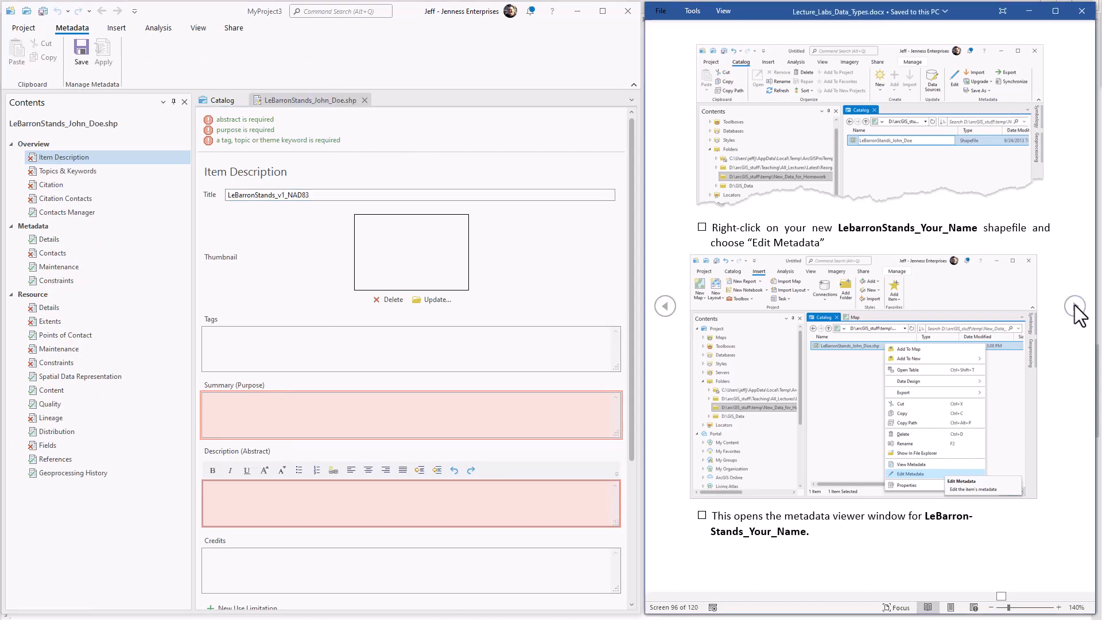
left_click(1076, 308)
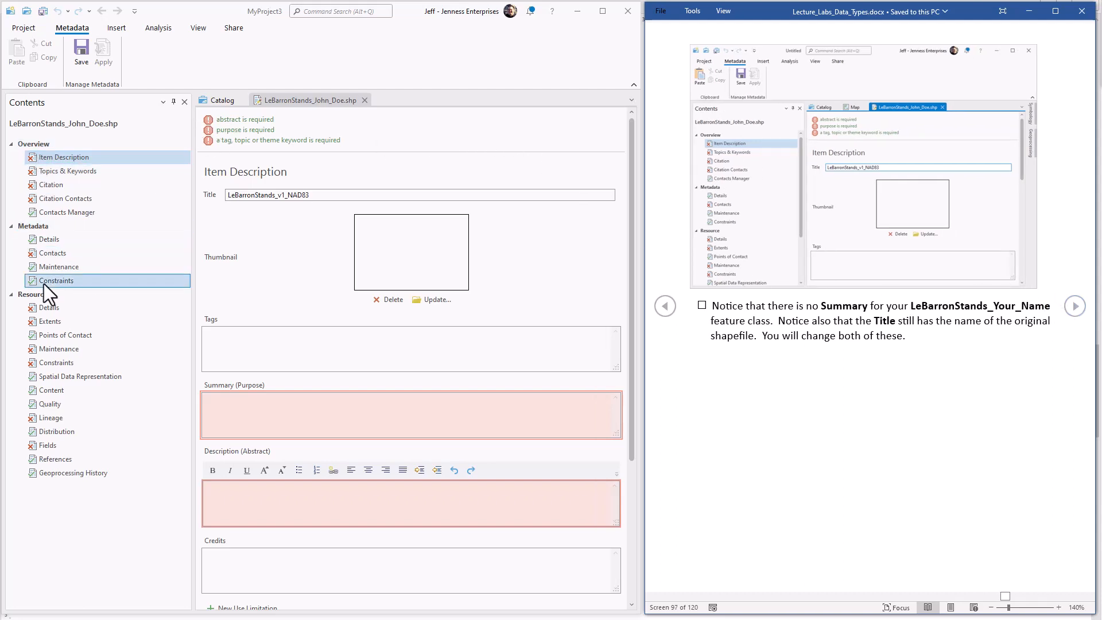
left_click(299, 104)
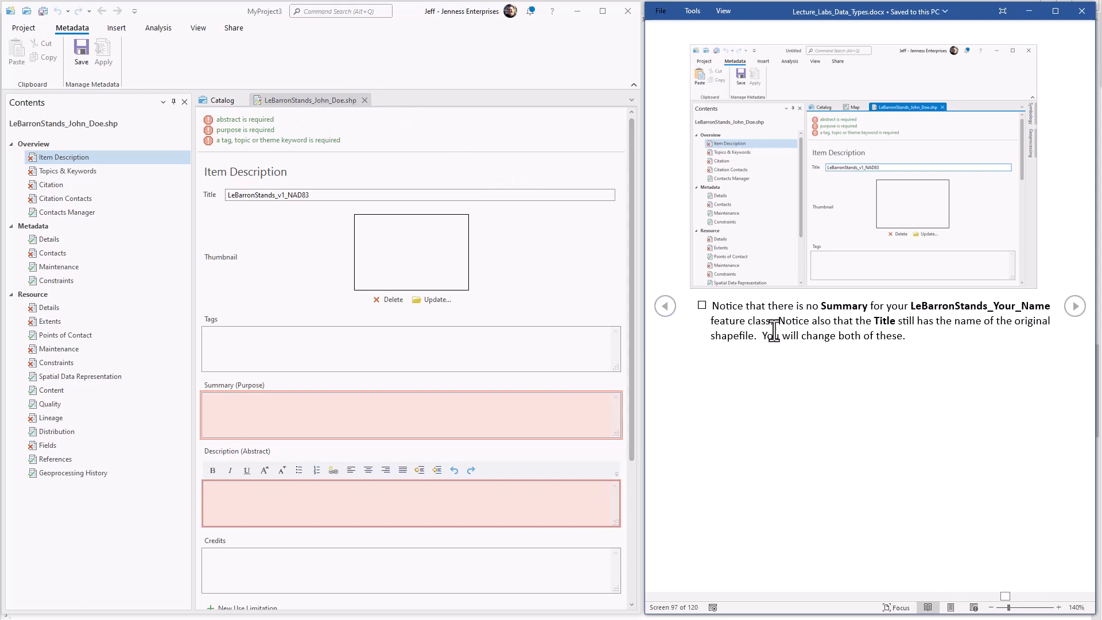
left_click(317, 196)
left_click_drag(308, 200, 233, 198)
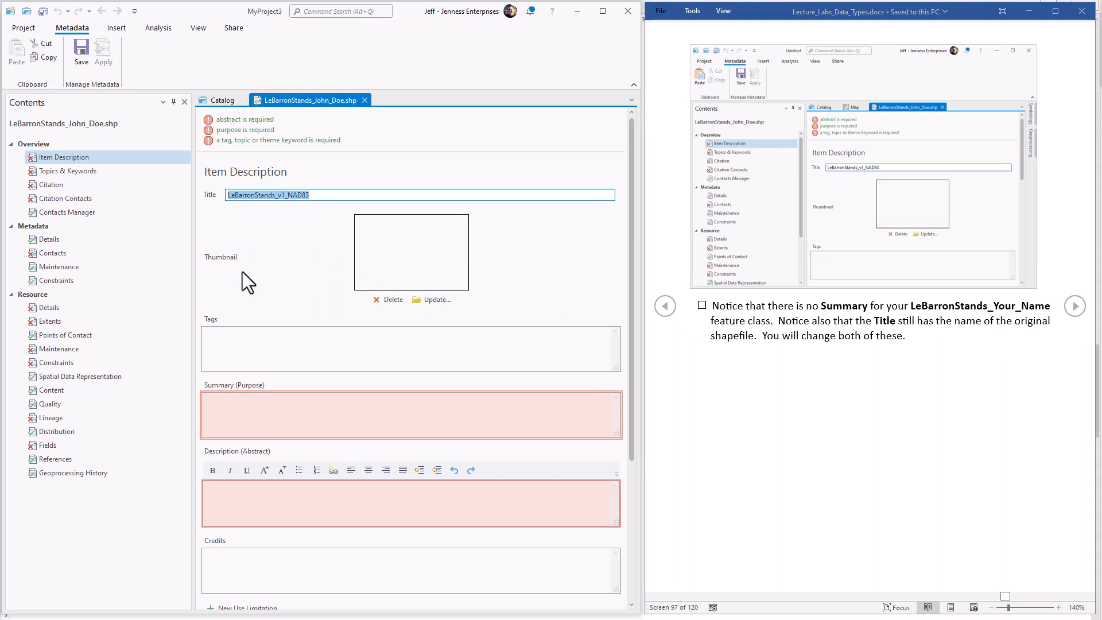
left_click(217, 408)
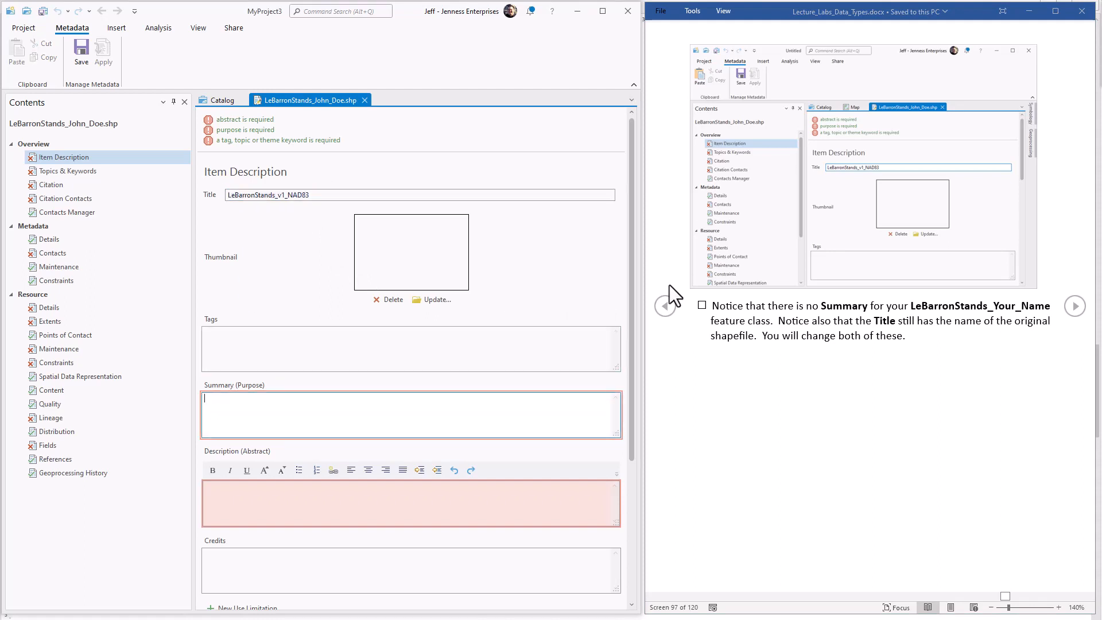
left_click(1077, 307)
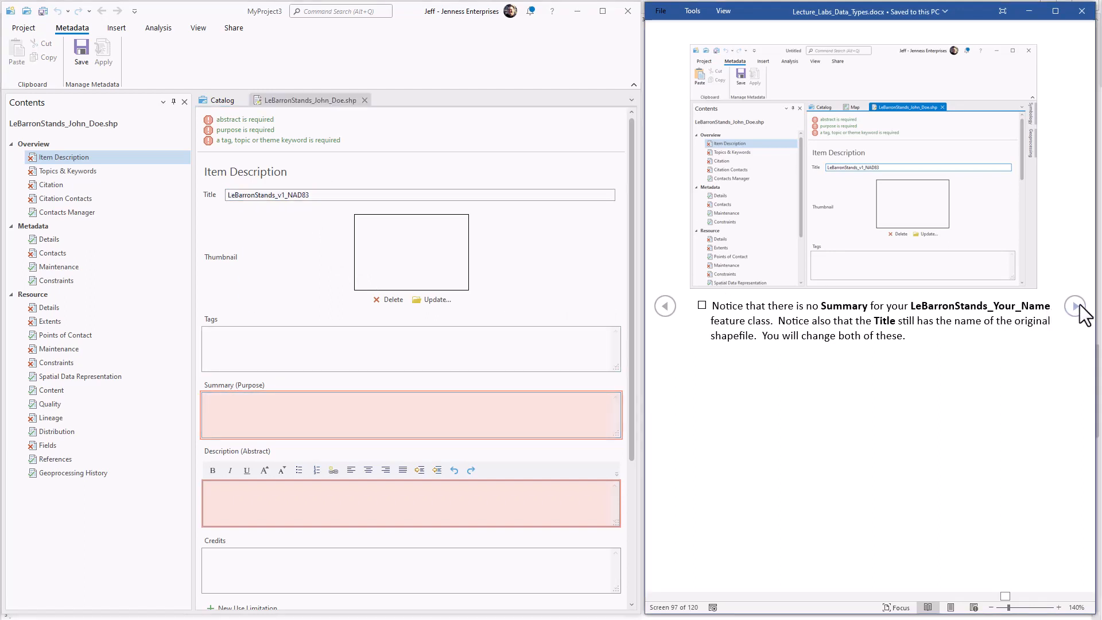
left_click(1073, 306)
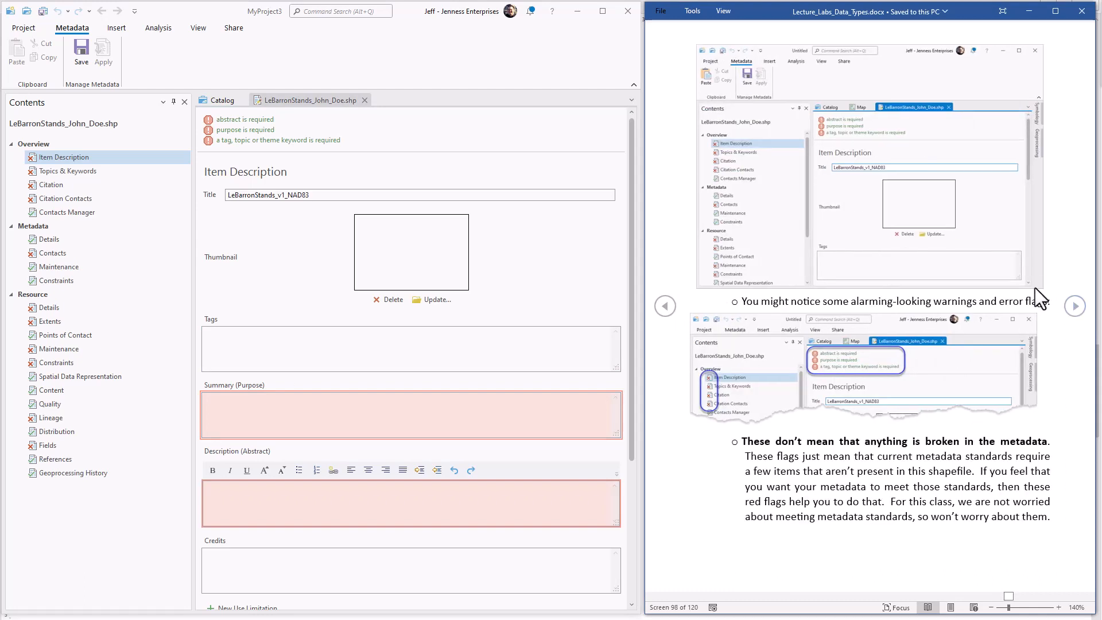
left_click_drag(332, 196, 213, 189)
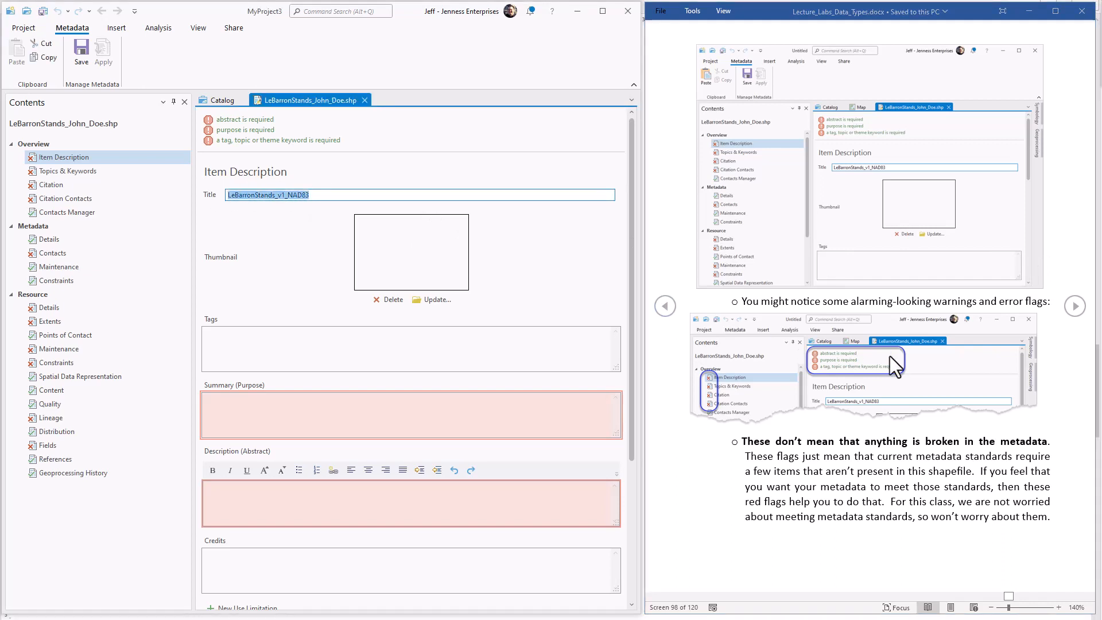
left_click(1074, 307)
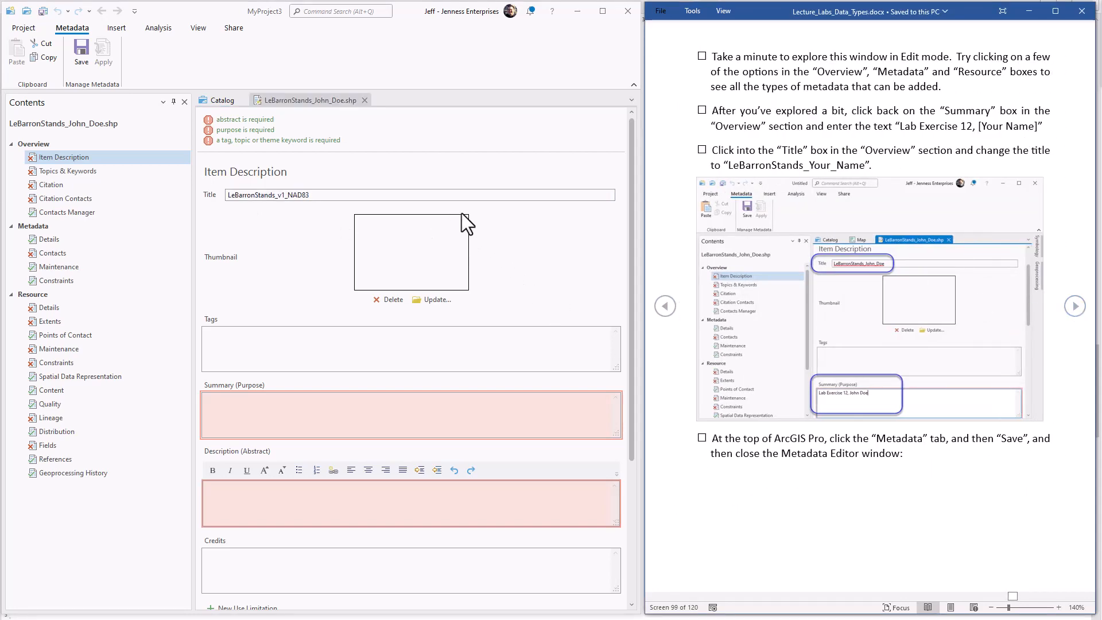
Change the metadata title to LeBarronStands_ followed by the student's first and last name, joined by an underscore.
left_click(308, 195)
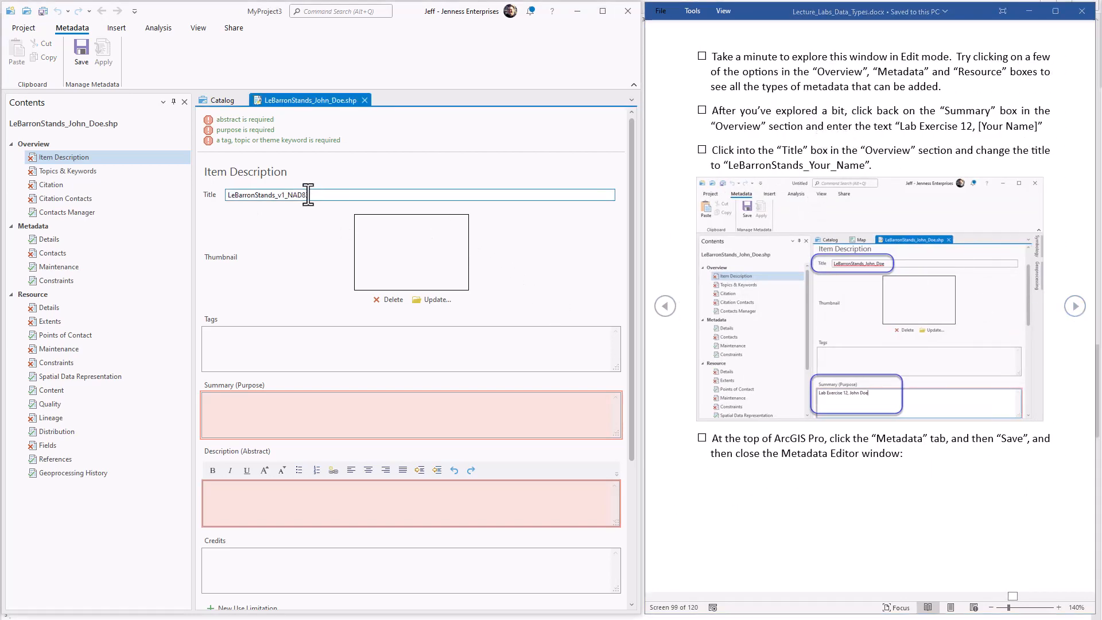
left_click_drag(308, 195, 279, 193)
type("_John_Doe")
Enter "Lab Exercise 12," followed by the student's full name as the Summary (Purpose), as the exercise instructs.
left_click(848, 113)
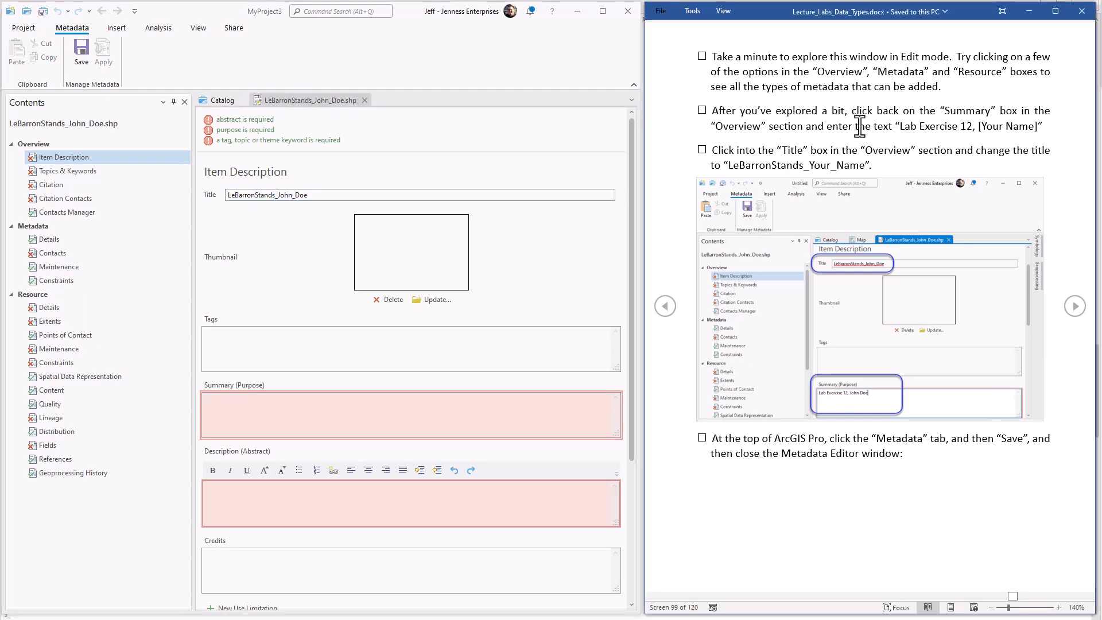
left_click_drag(900, 127, 1038, 130)
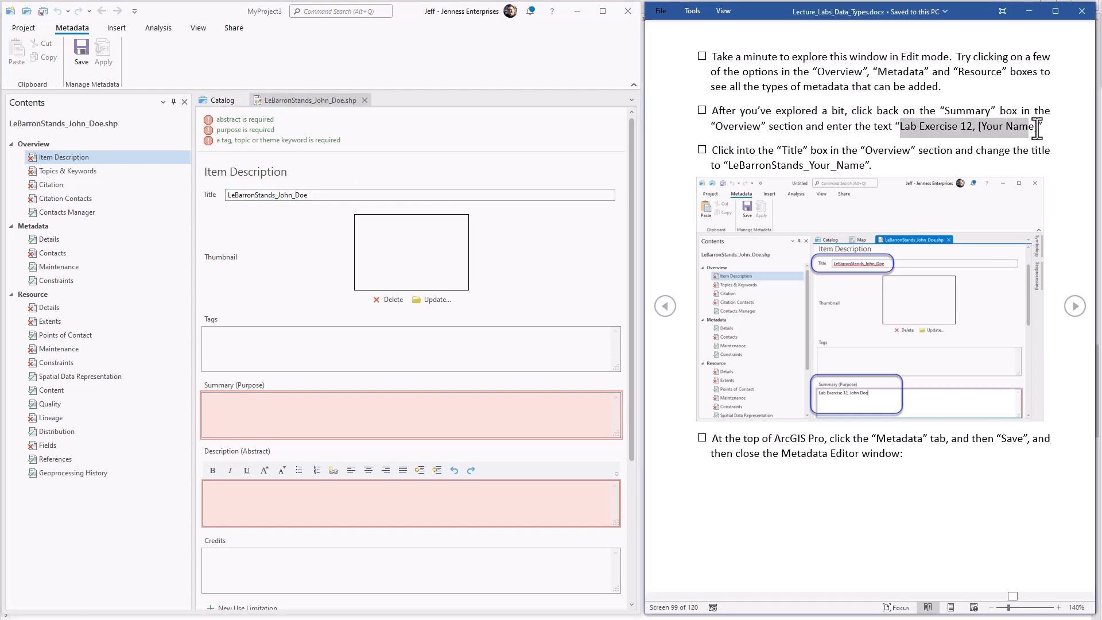
left_click(226, 398)
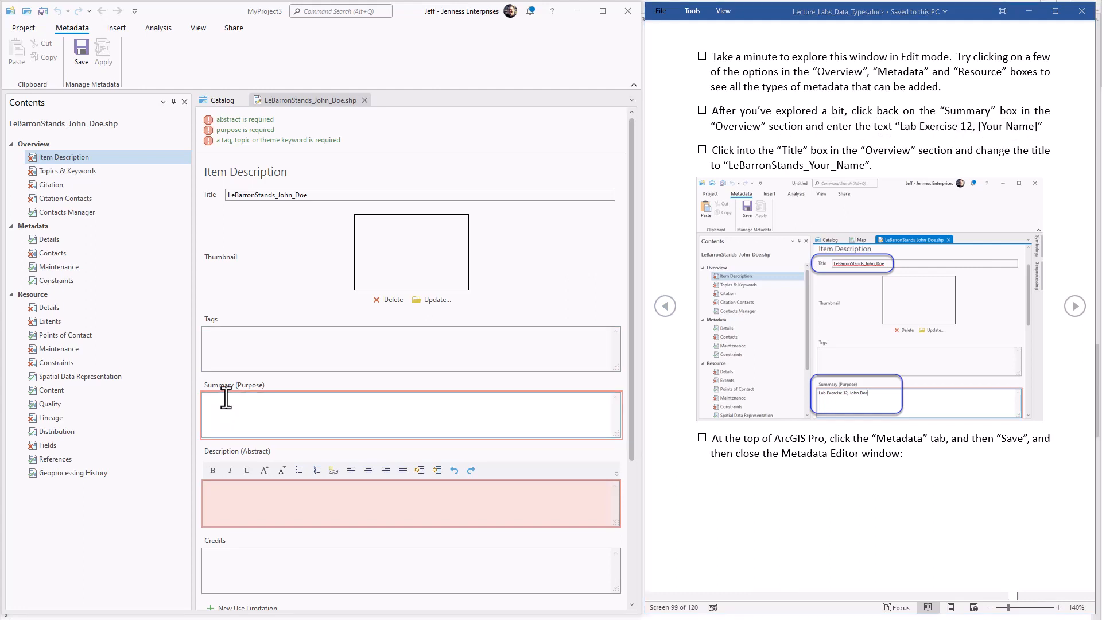
type("Lab Ex")
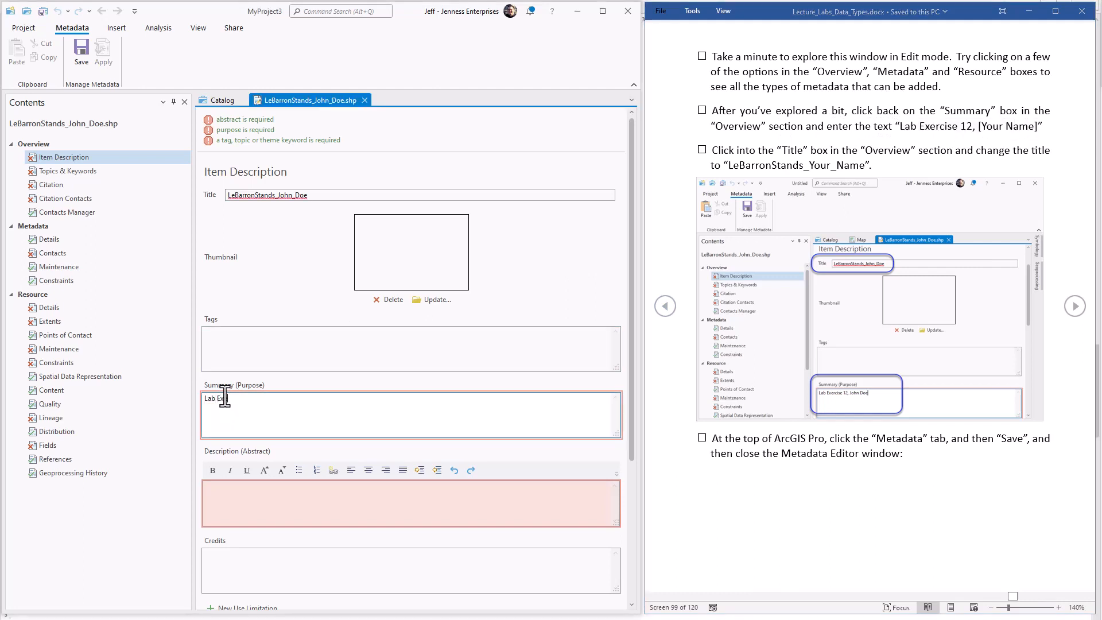
type("ercise 12, John Doe")
Check the edited title and summary, and save and close the shapefile's metadata.
left_click(332, 195)
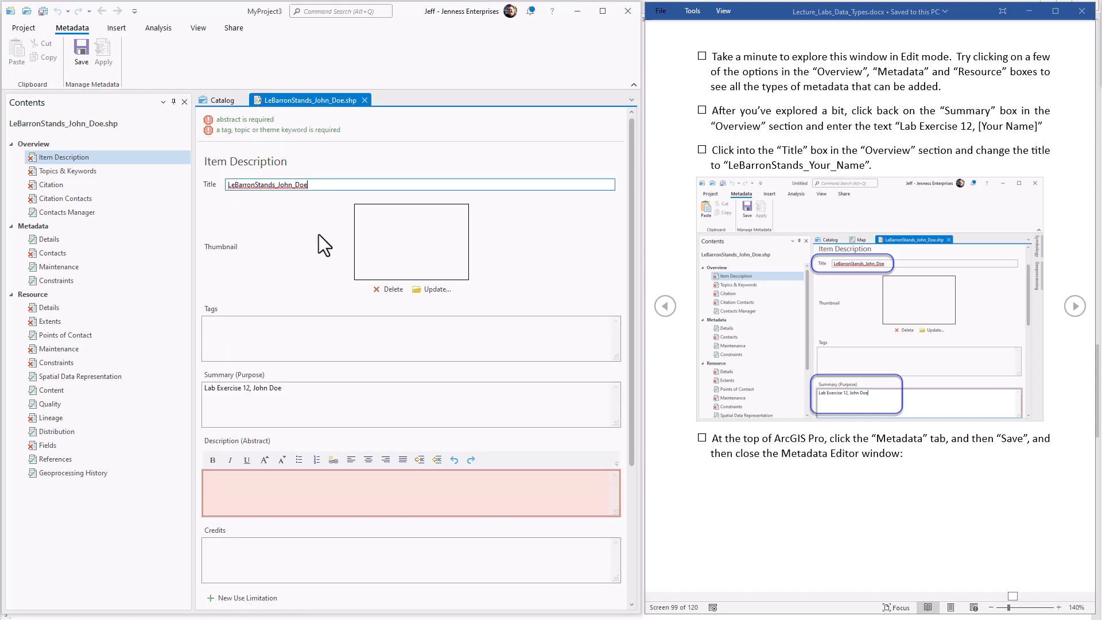
left_click(303, 396)
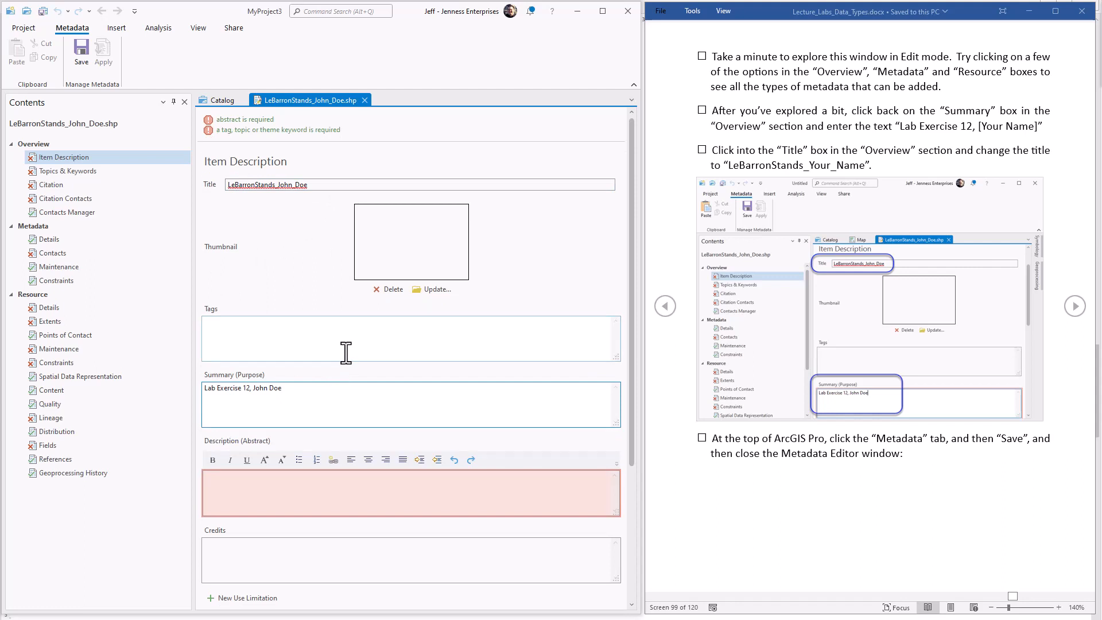
left_click(81, 60)
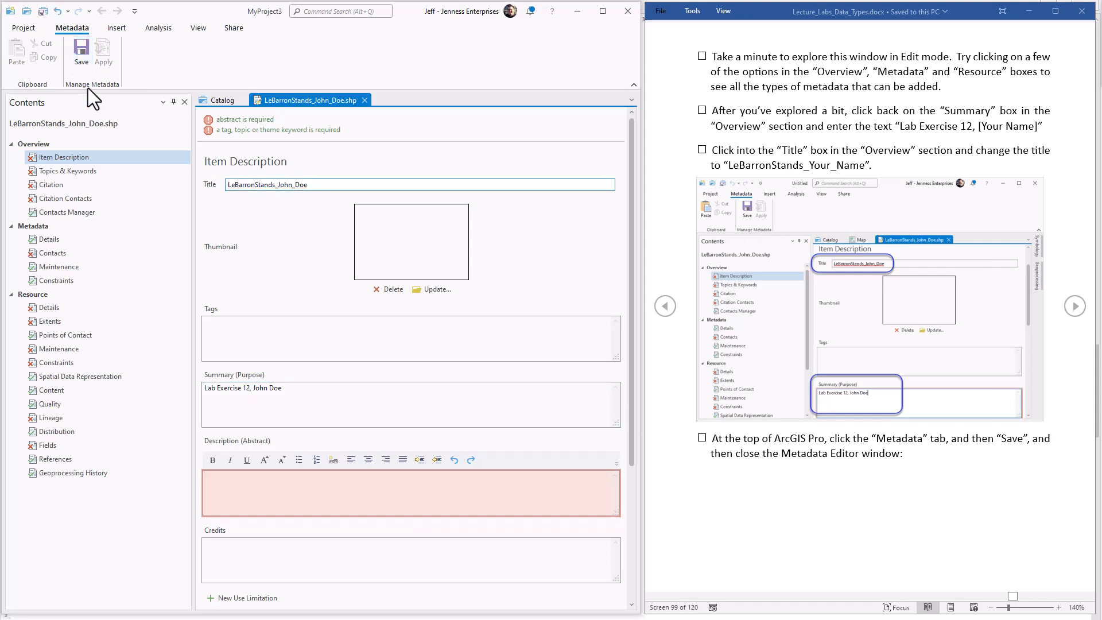
left_click(364, 100)
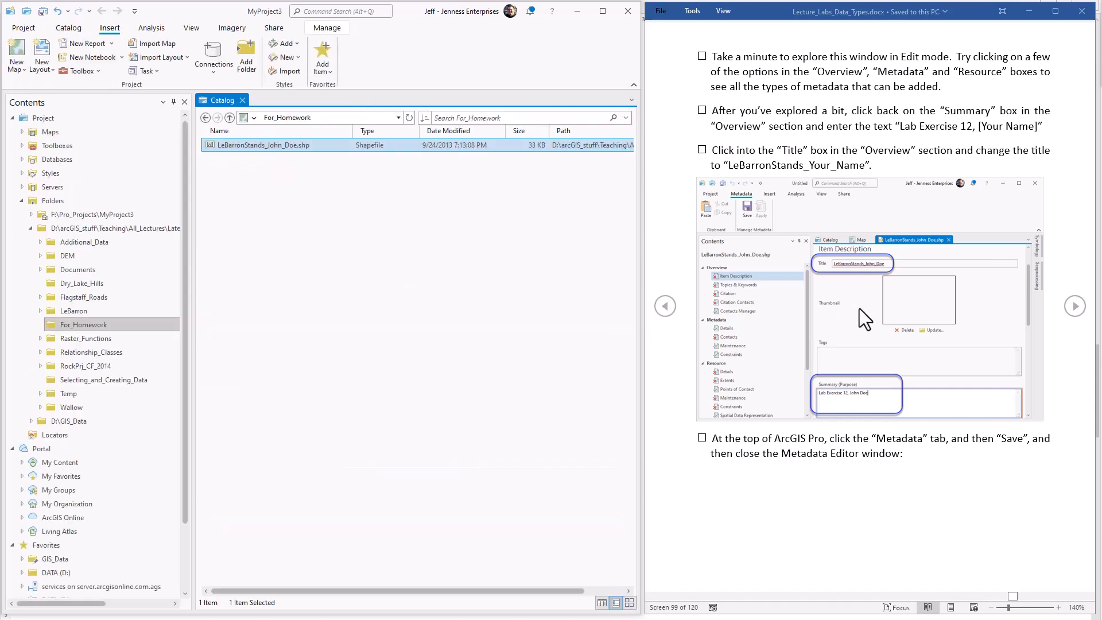
Following the next exercise page, add the renamed LeBarronStands shapefile from For_Homework to a new map.
left_click(1074, 307)
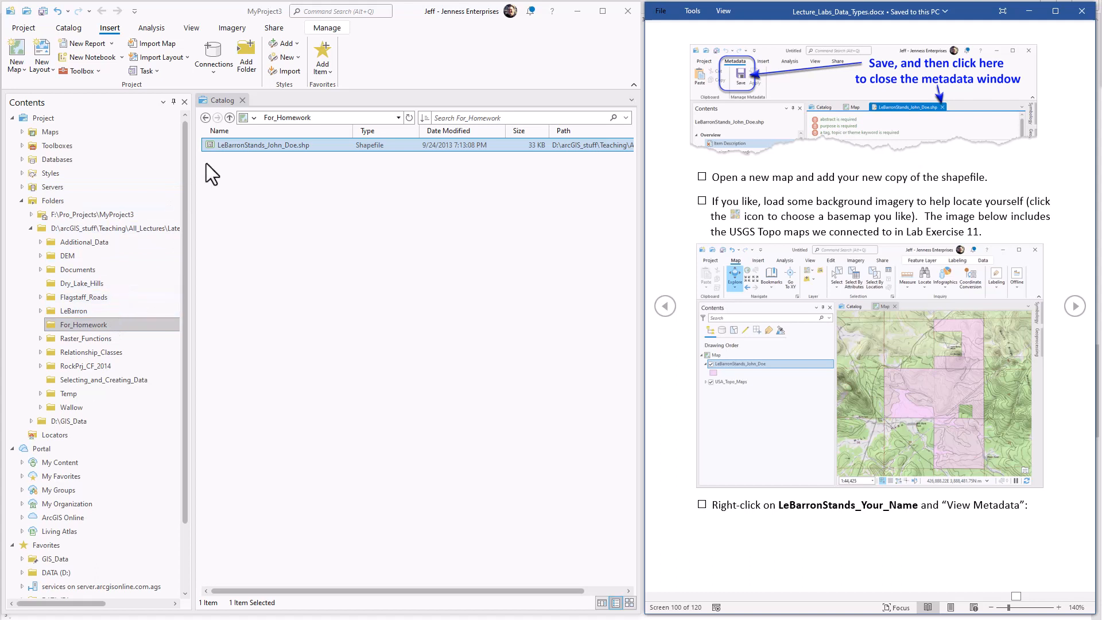
right_click(257, 145)
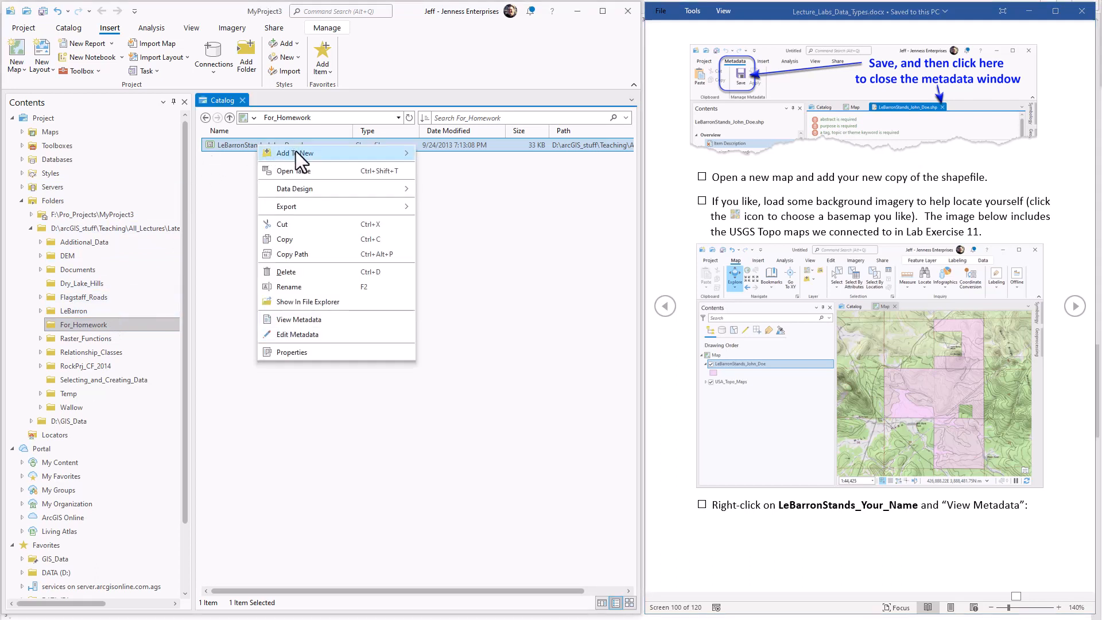
mouse_move(295, 150)
left_click(460, 154)
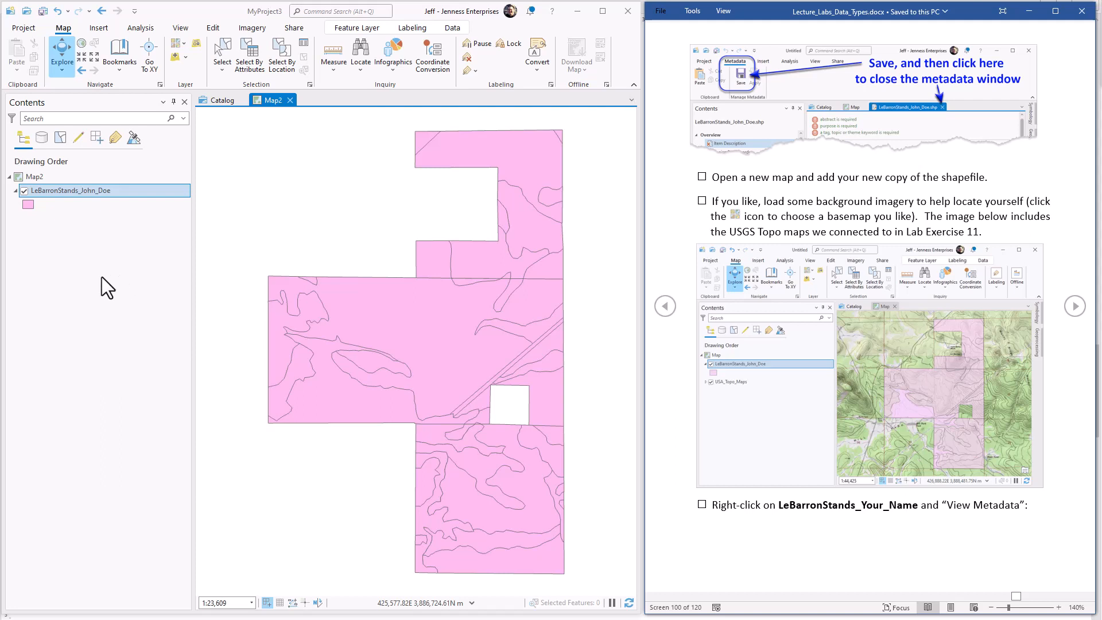
View the metadata of the LeBarronStands layer in the new map and check its title and summary against the exercise.
right_click(119, 193)
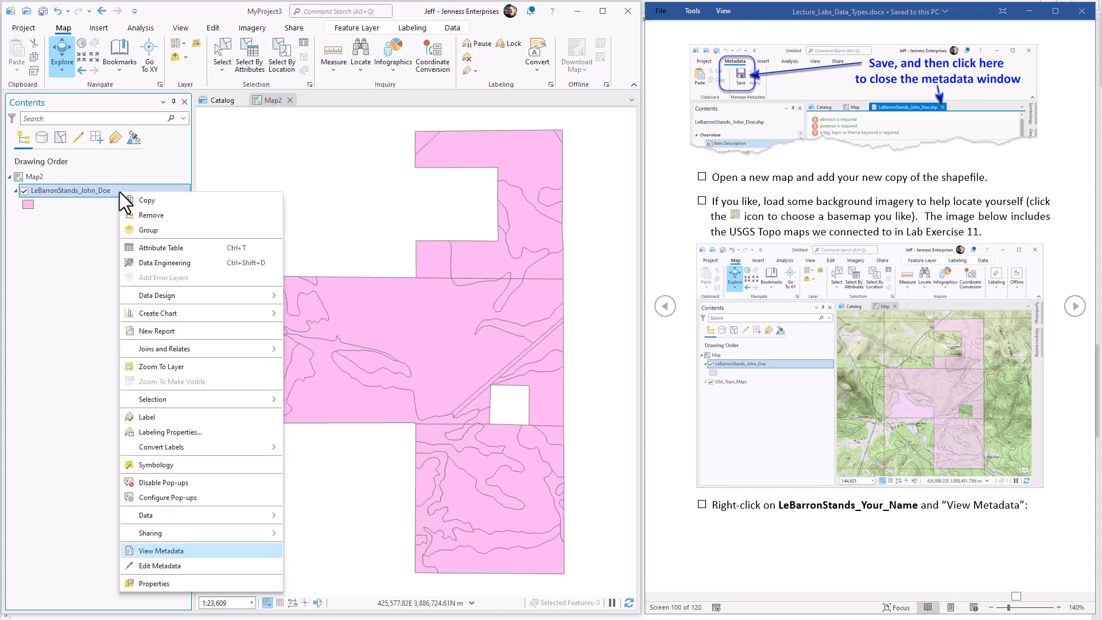
left_click(194, 551)
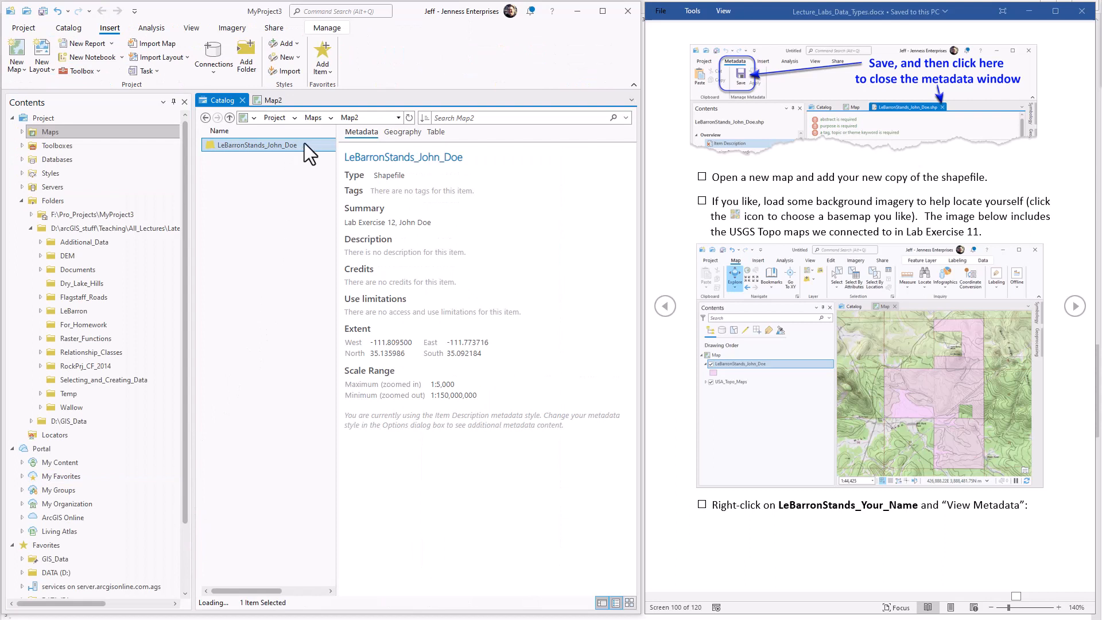
left_click_drag(472, 155, 332, 163)
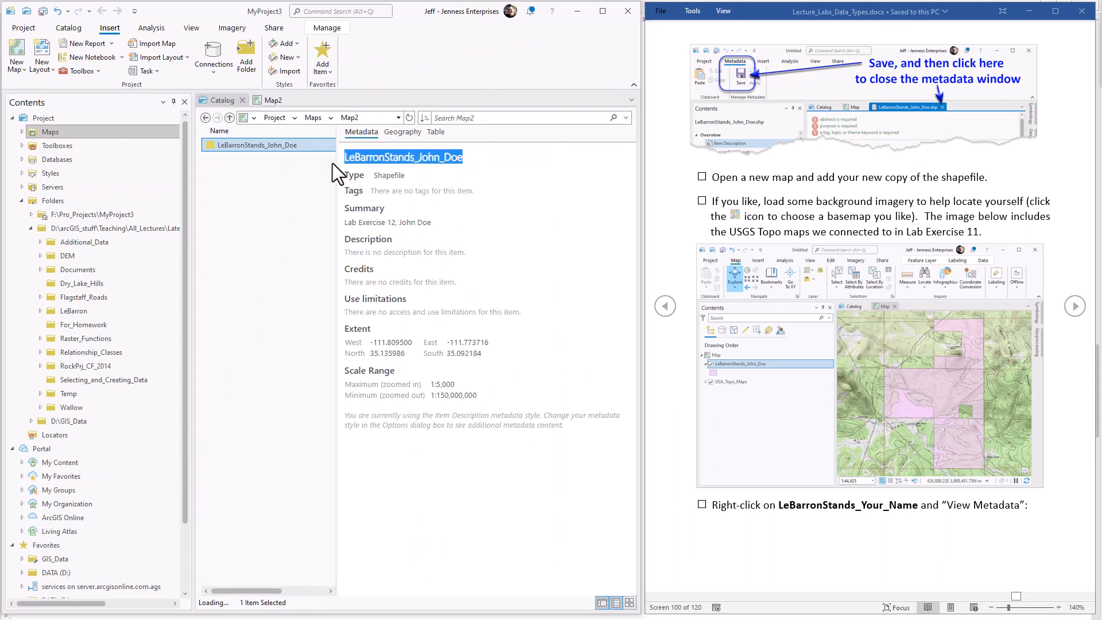
left_click_drag(432, 223, 337, 212)
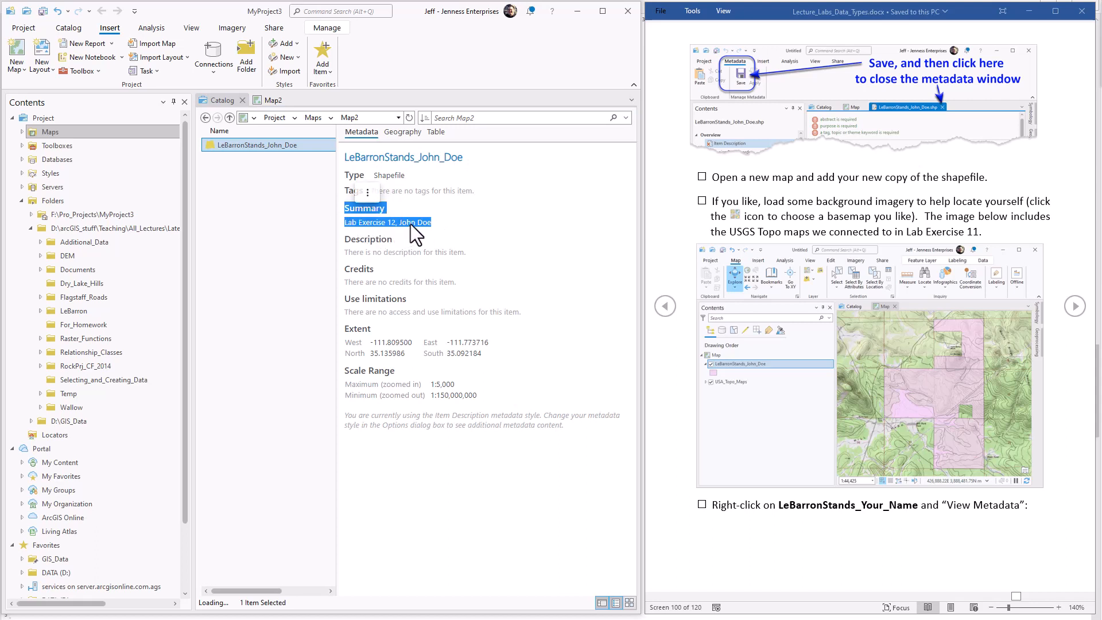
left_click(487, 218)
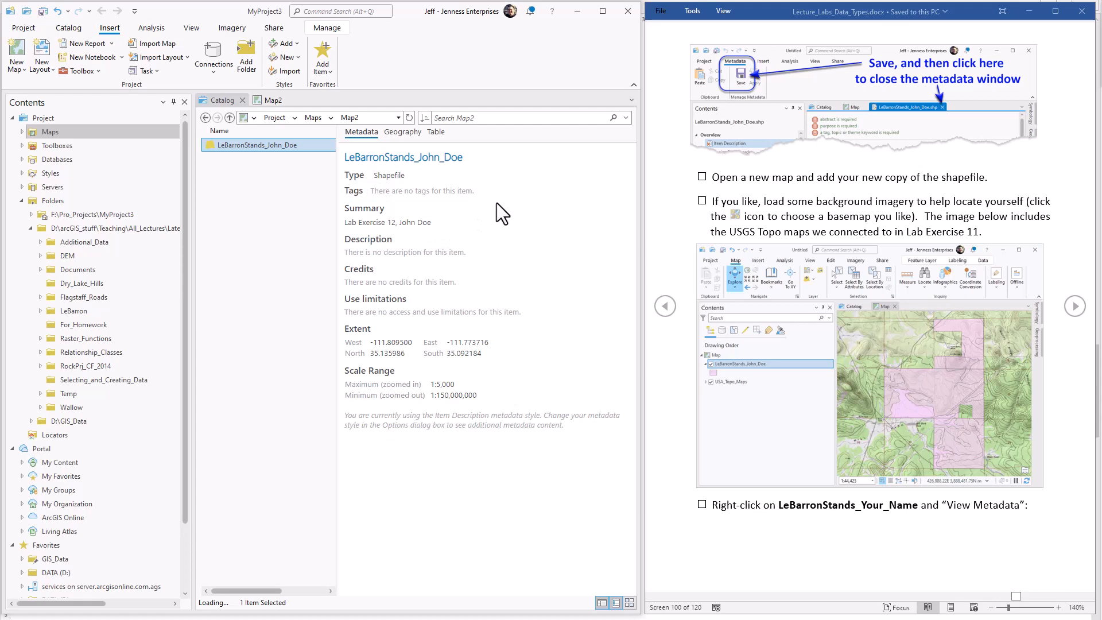
left_click(1072, 306)
left_click(1073, 306)
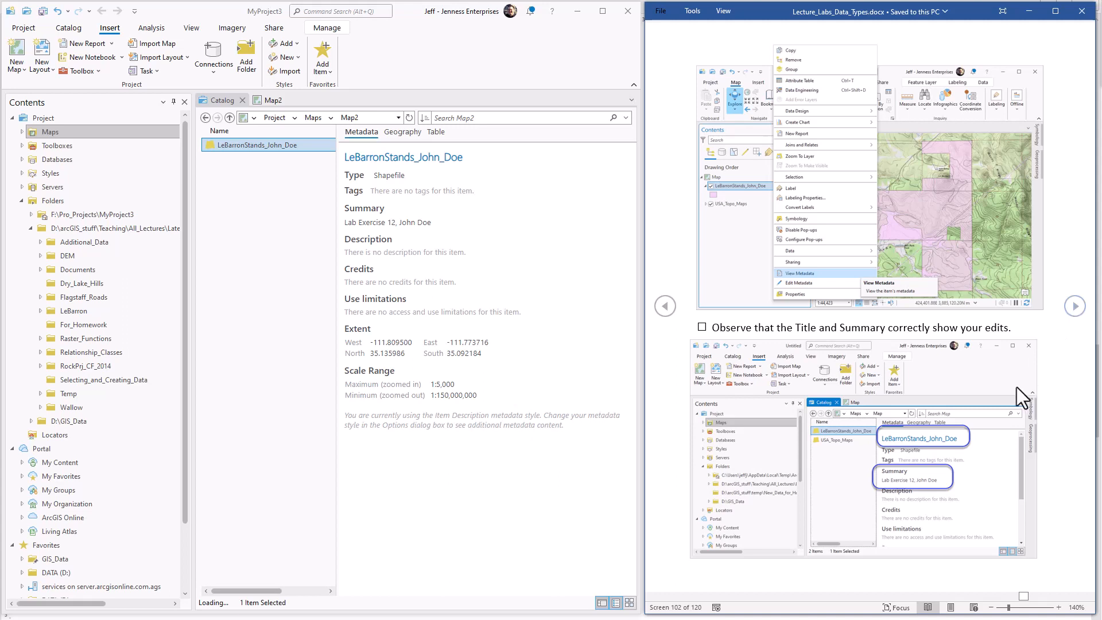
Read the note about the metadata style and set the application's metadata style to FGDC CSDGM Metadata.
left_click_drag(566, 426, 276, 411)
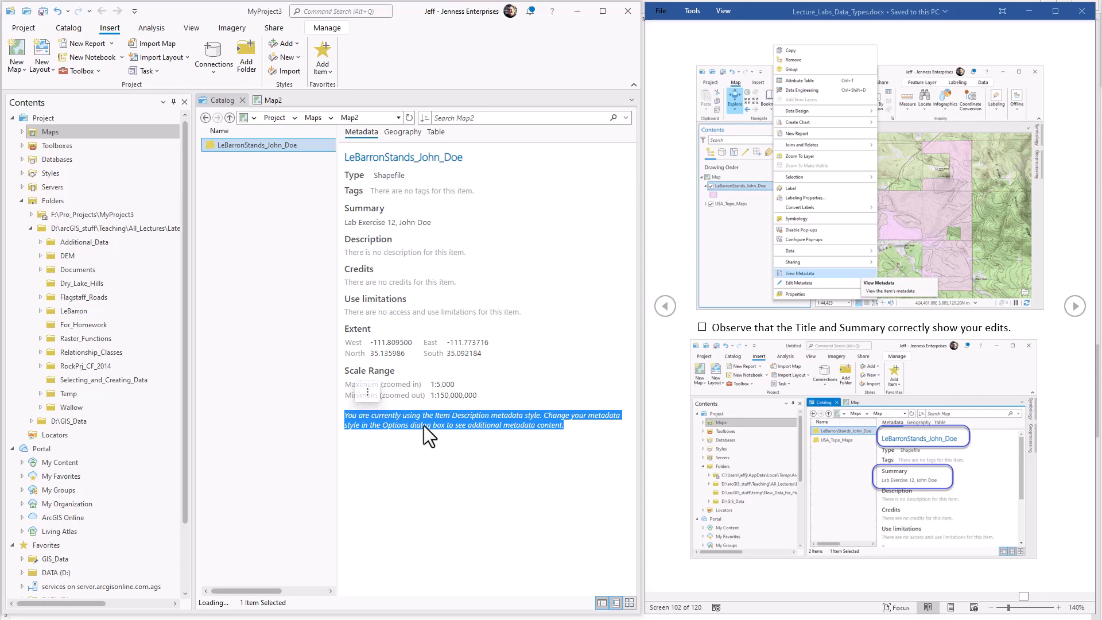
left_click(252, 432)
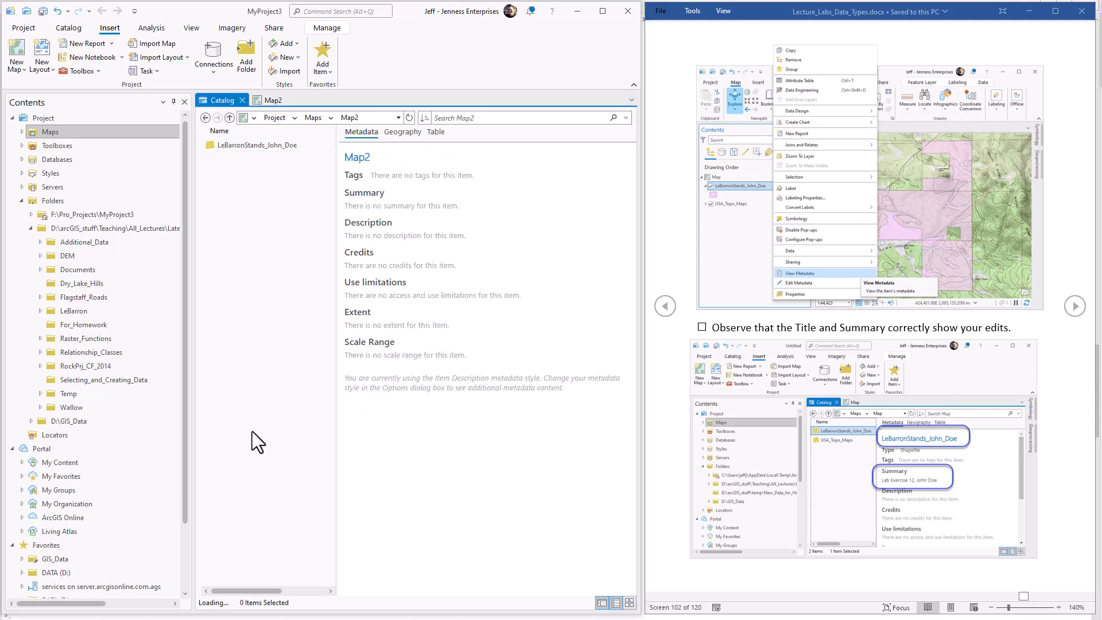
left_click(257, 144)
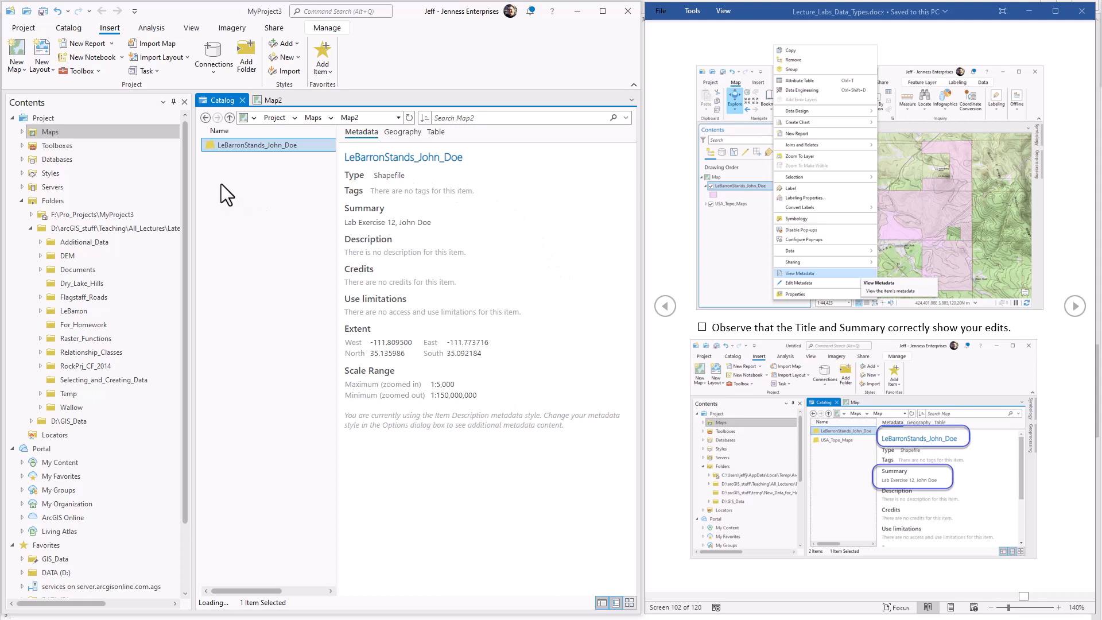
left_click(21, 30)
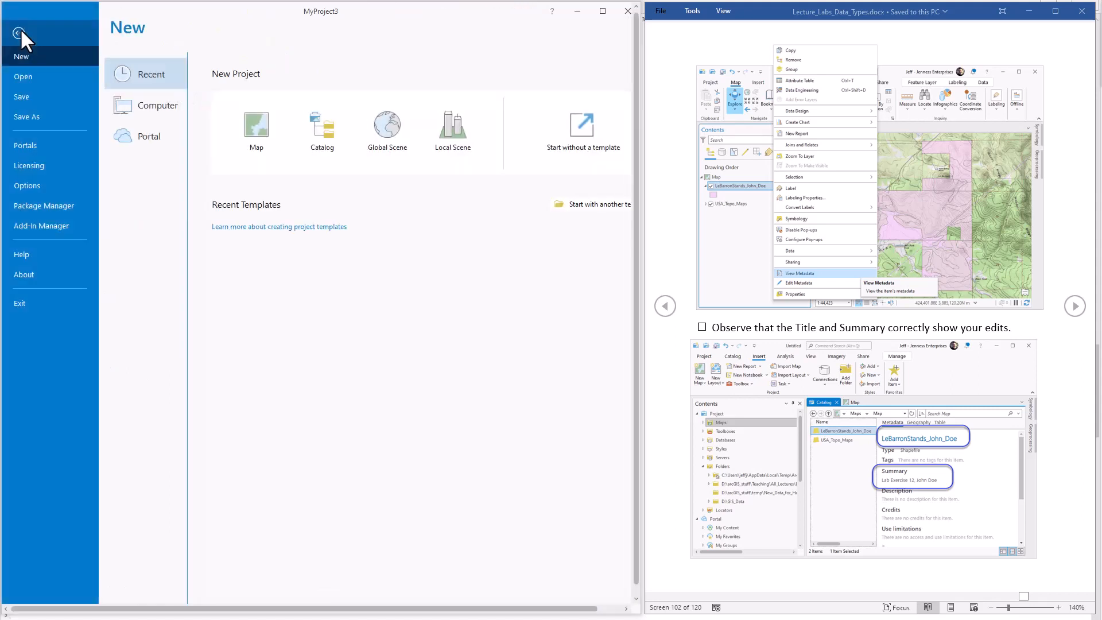
left_click(37, 186)
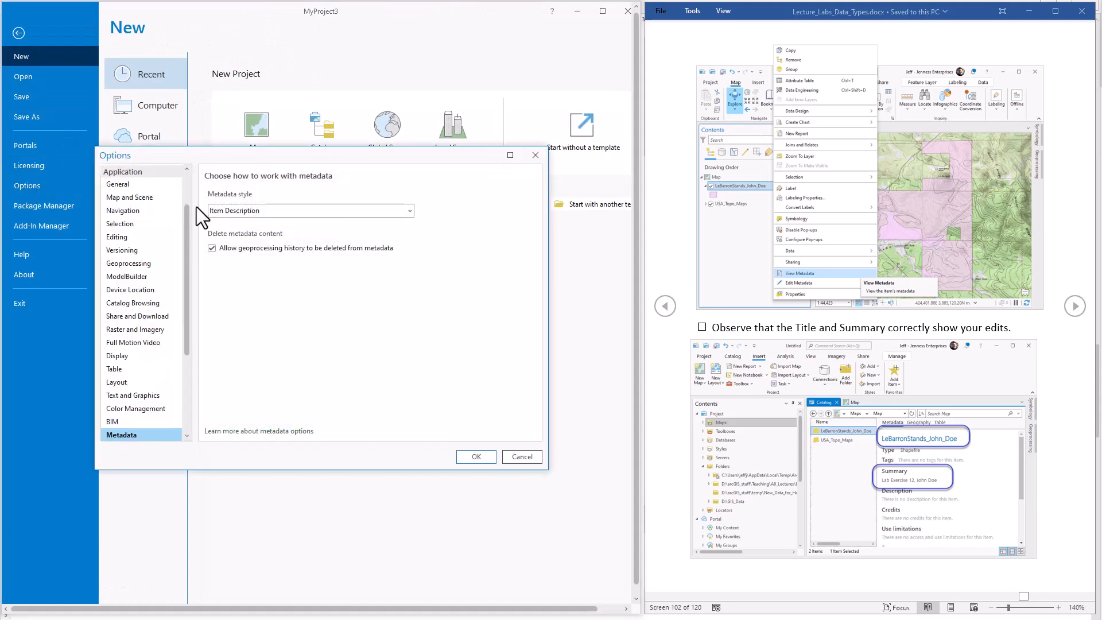
left_click_drag(188, 225, 183, 308)
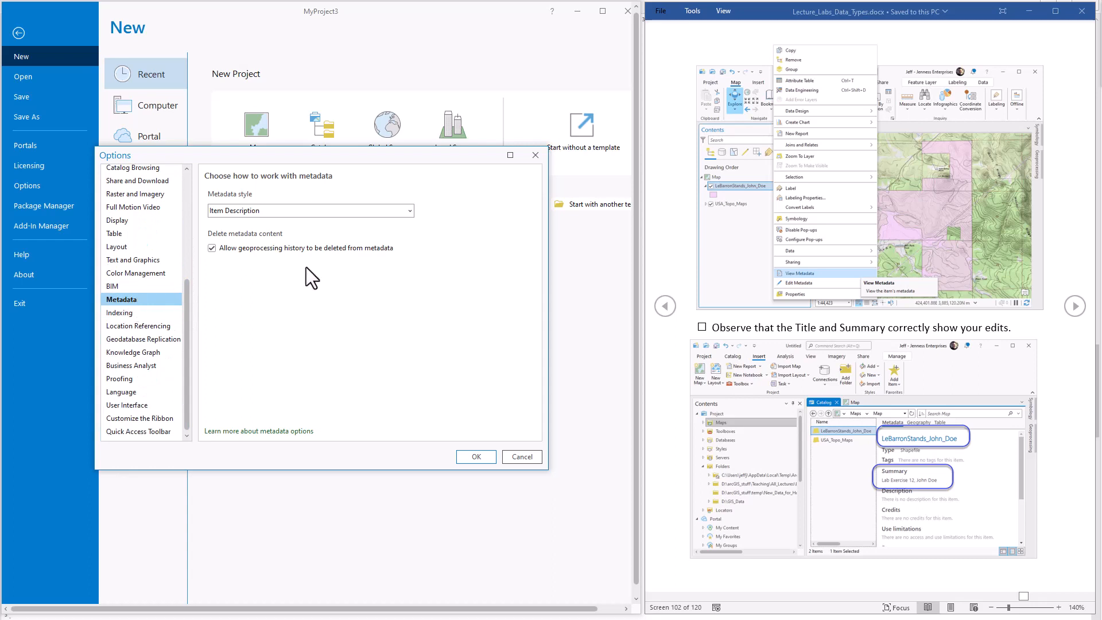
left_click(272, 210)
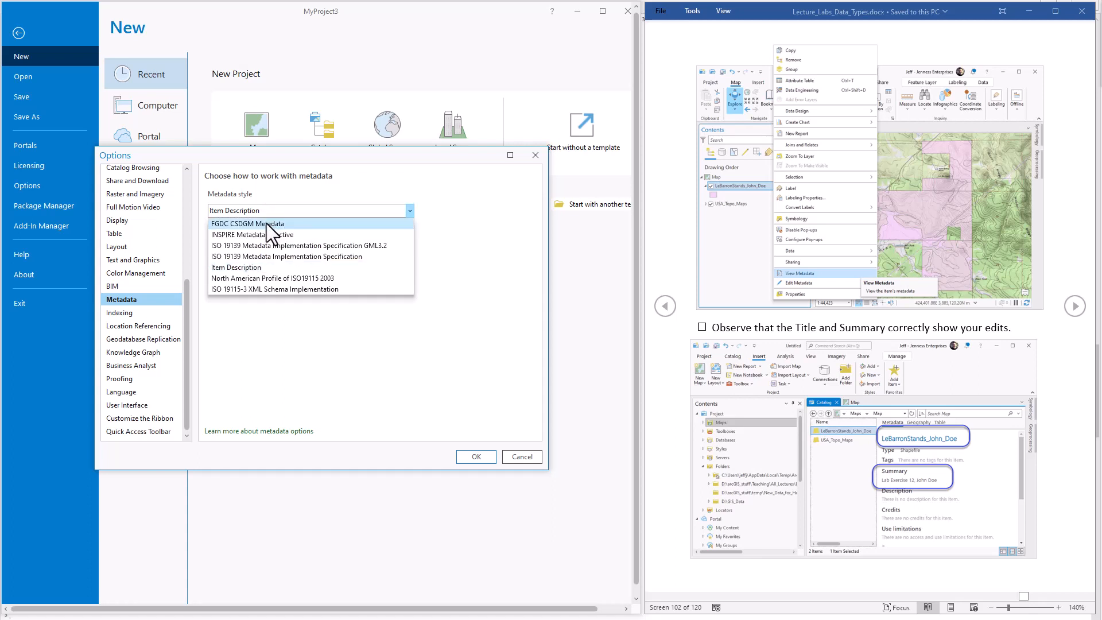
left_click(266, 223)
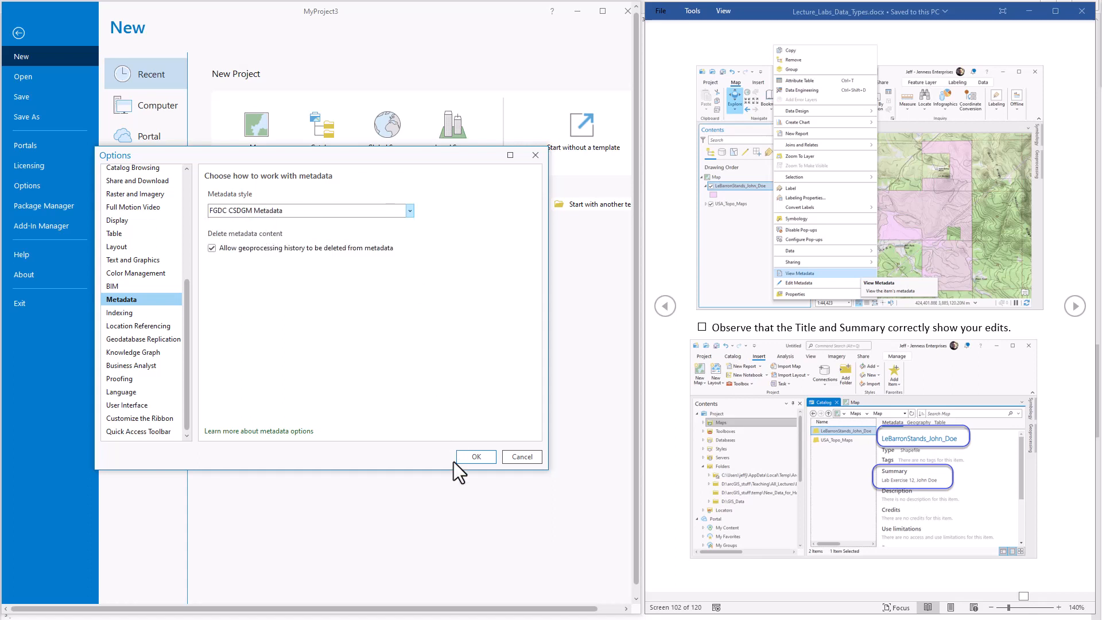
left_click(479, 459)
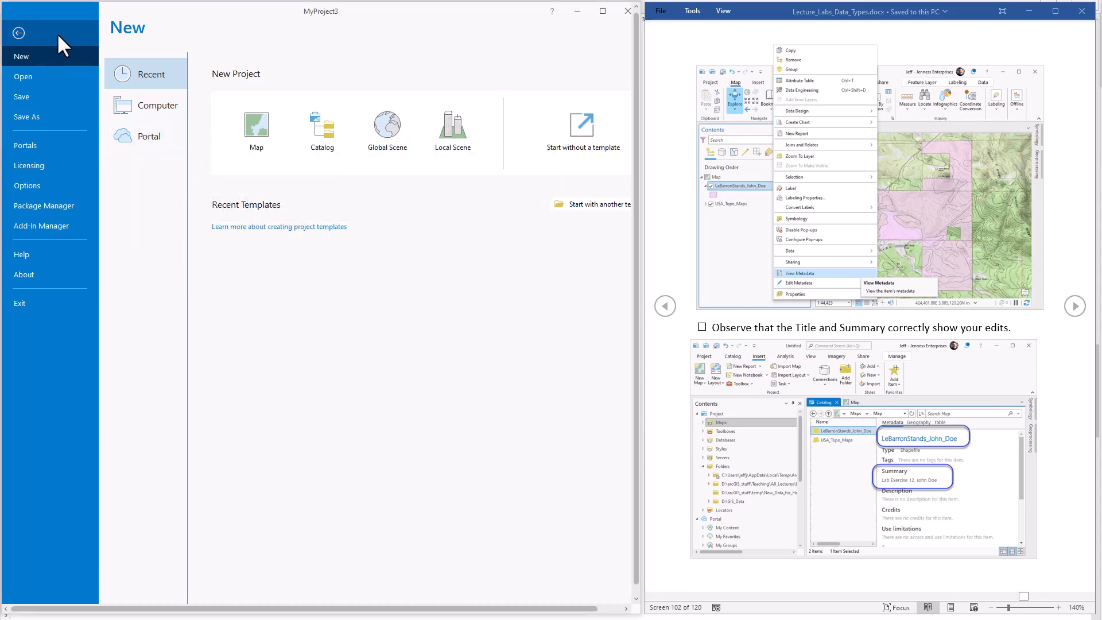
left_click(21, 32)
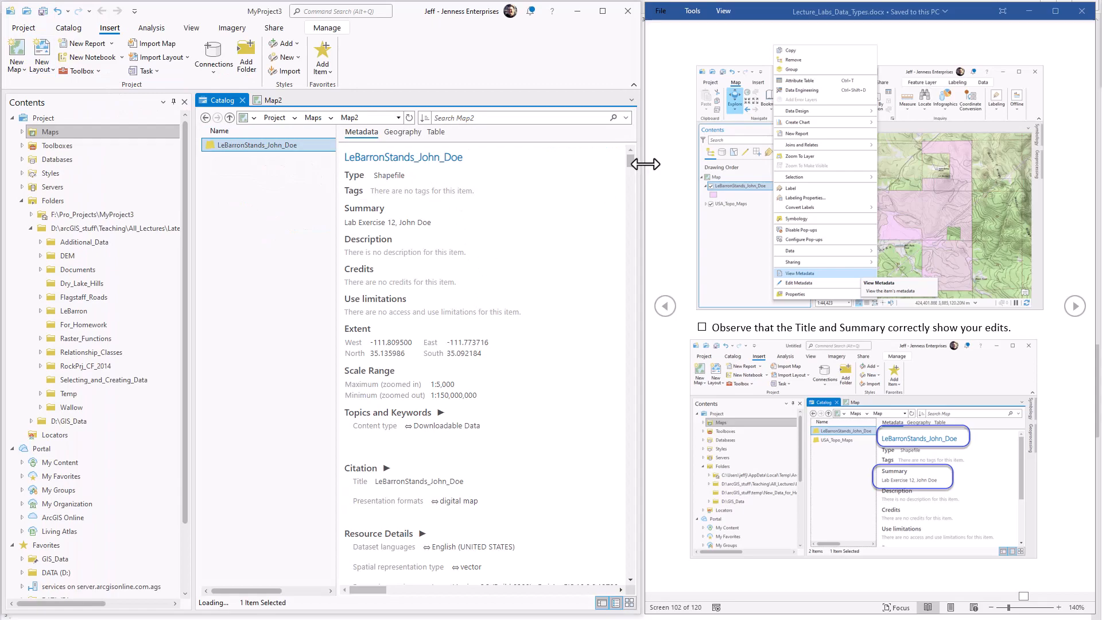
Examine the layer's expanded metadata down to its process history and read the homework instructions on the following exercise pages.
left_click_drag(628, 162, 642, 463)
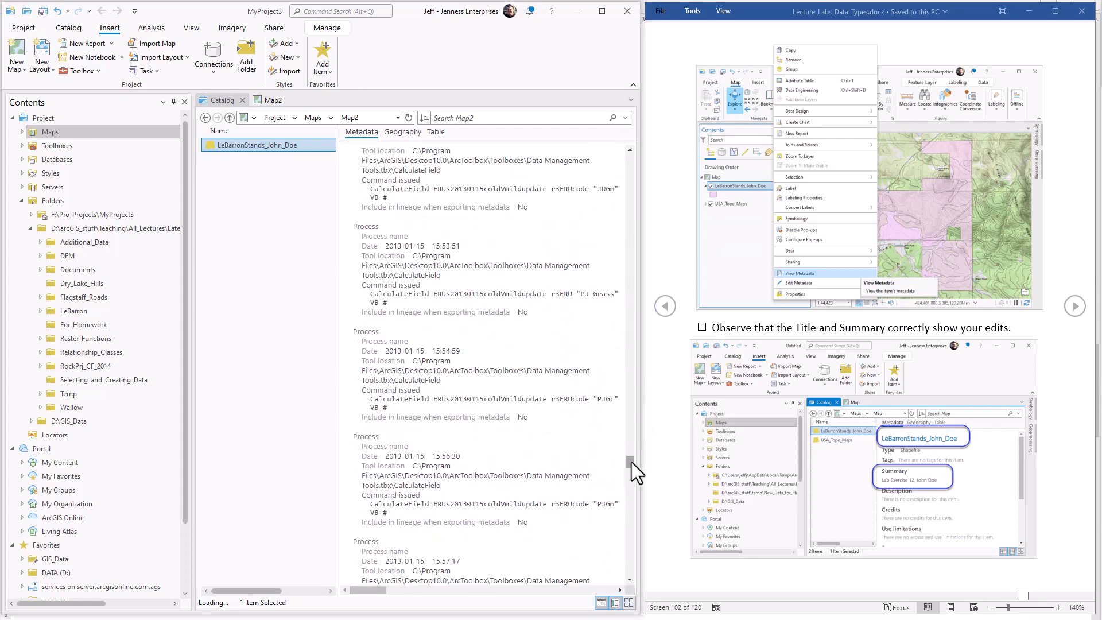
left_click(1075, 306)
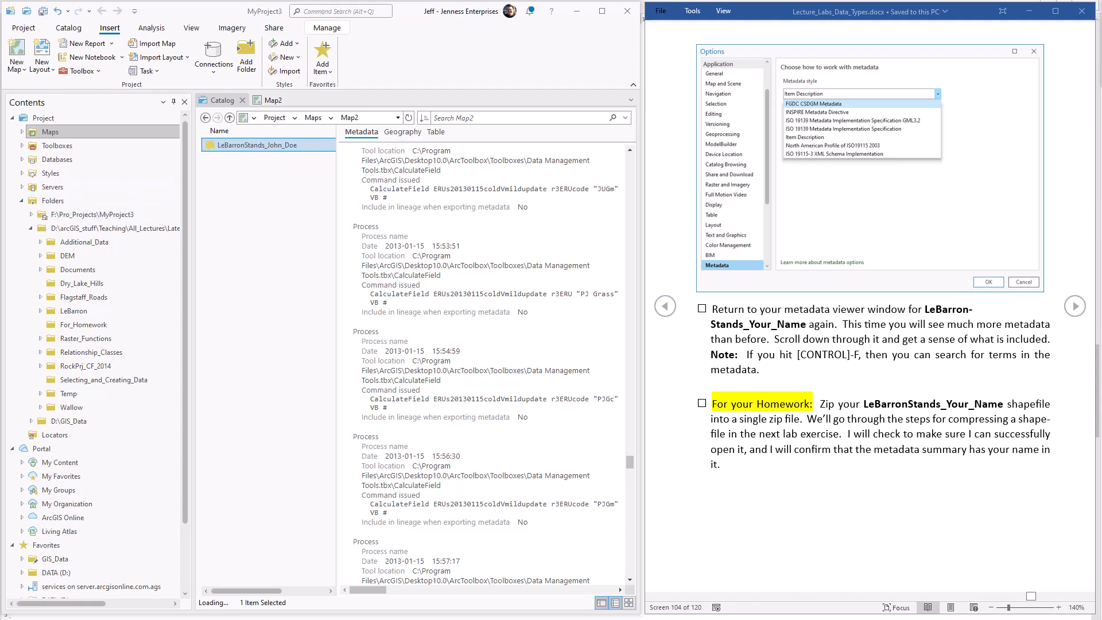
Switch to File Explorer, open the For_Homework folder and examine the full names of the shapefile's component and lock files.
left_click(580, 619)
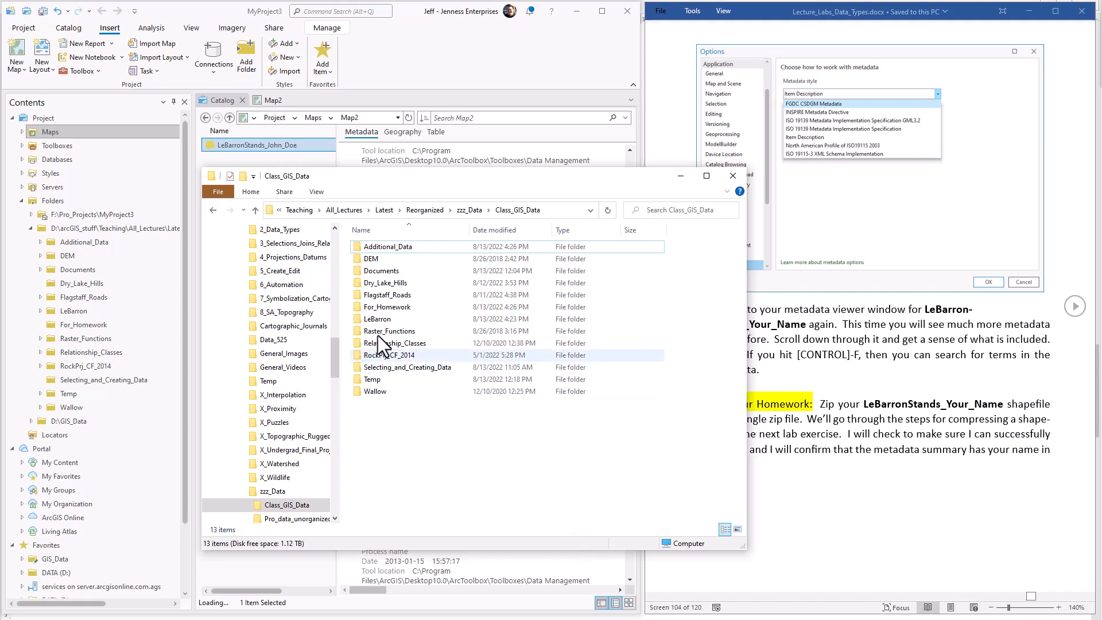
left_click(383, 307)
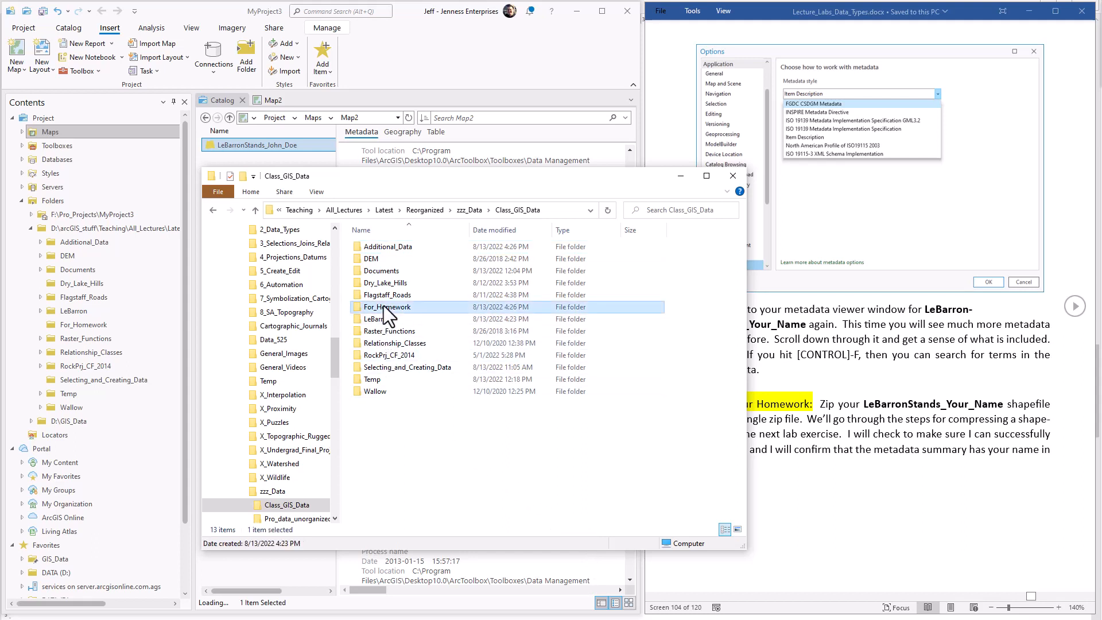
double_click(391, 307)
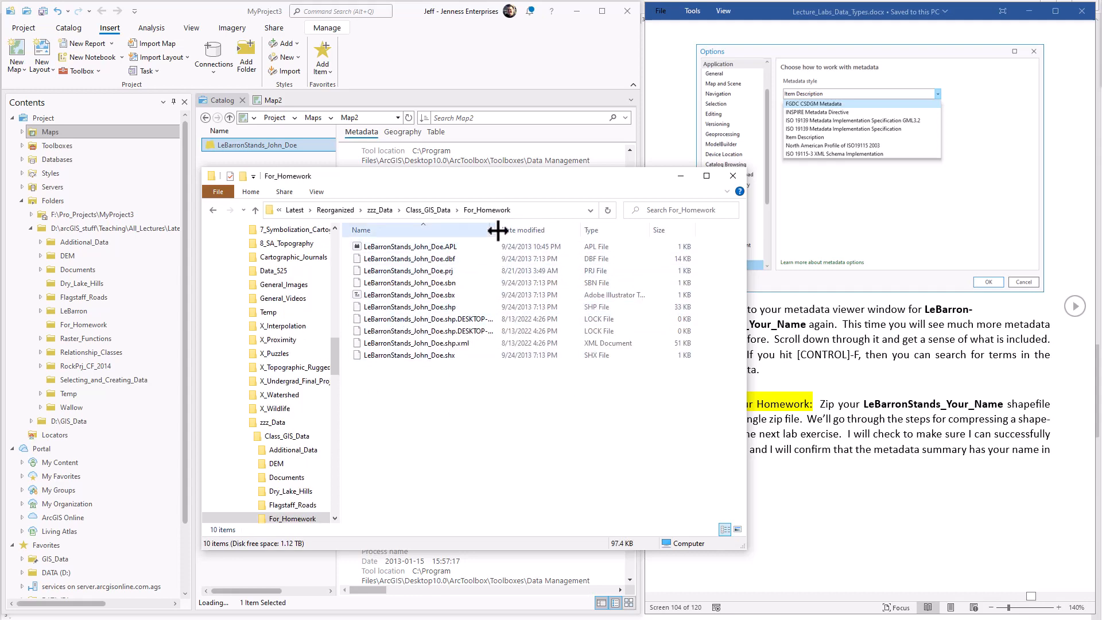
left_click_drag(500, 229, 578, 231)
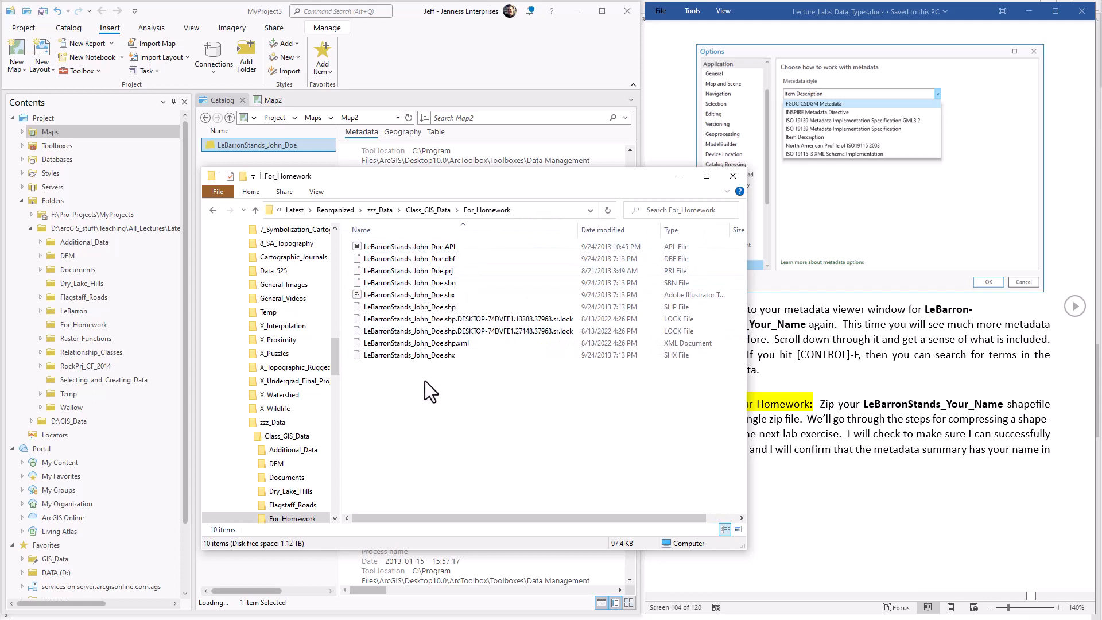
left_click(453, 319)
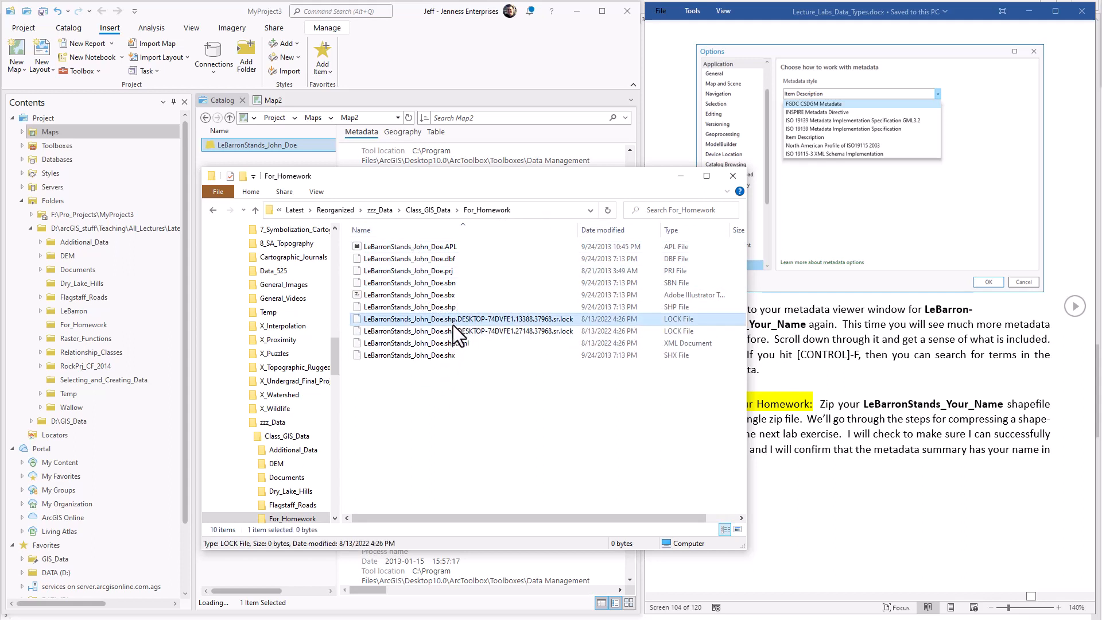
Start a 7-Zip archive of all the shapefile's component files in For_Homework, leaving out the two lock files.
left_click(454, 328, "shift")
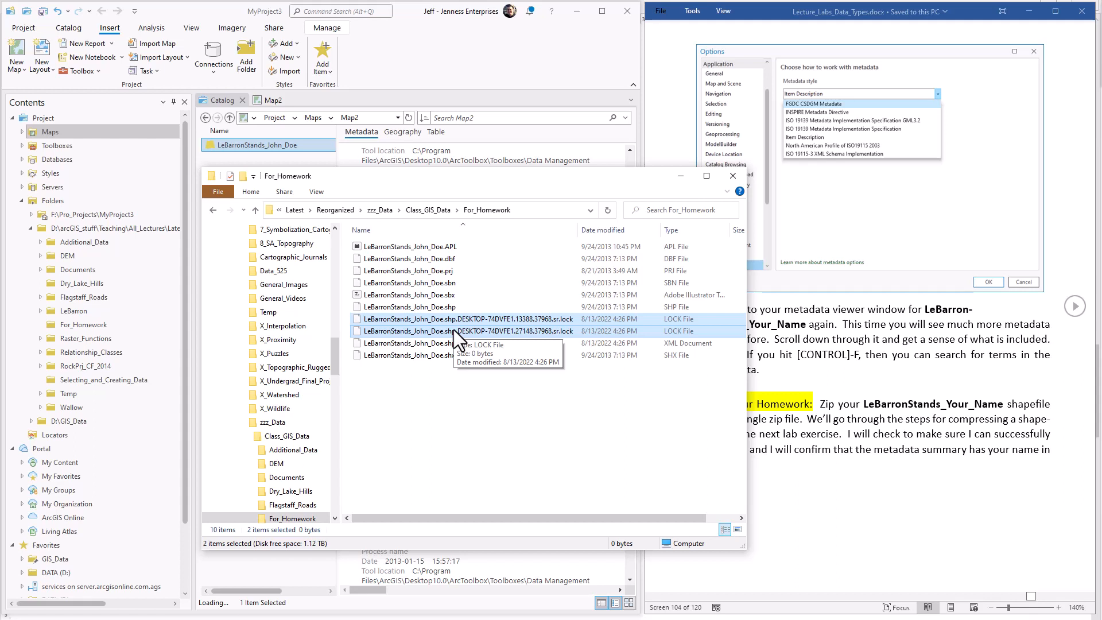
left_click(466, 379)
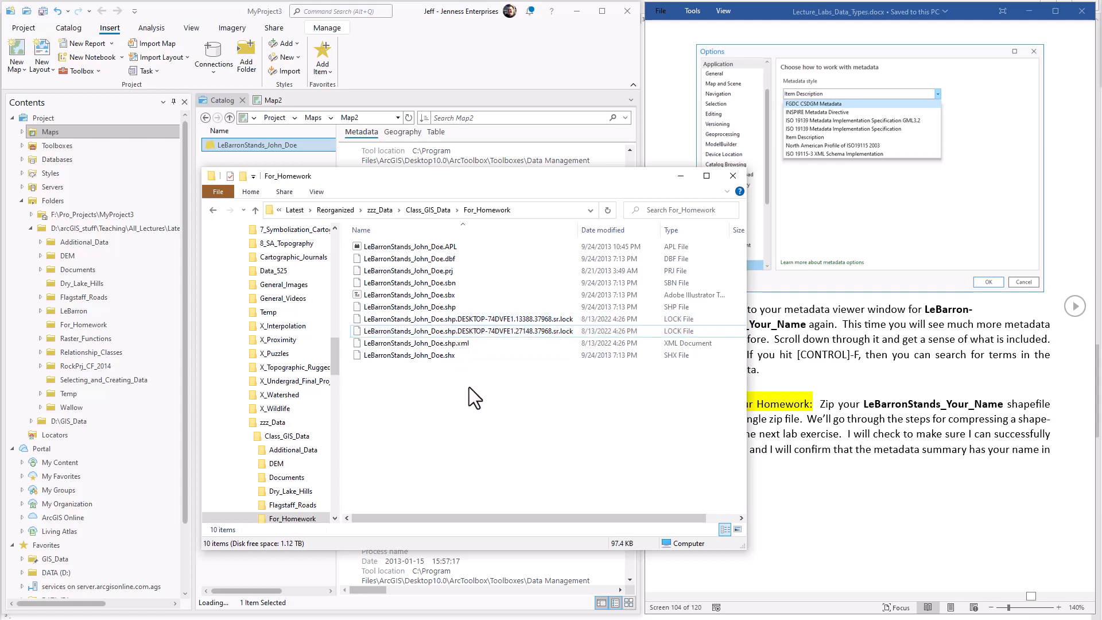
left_click(423, 247)
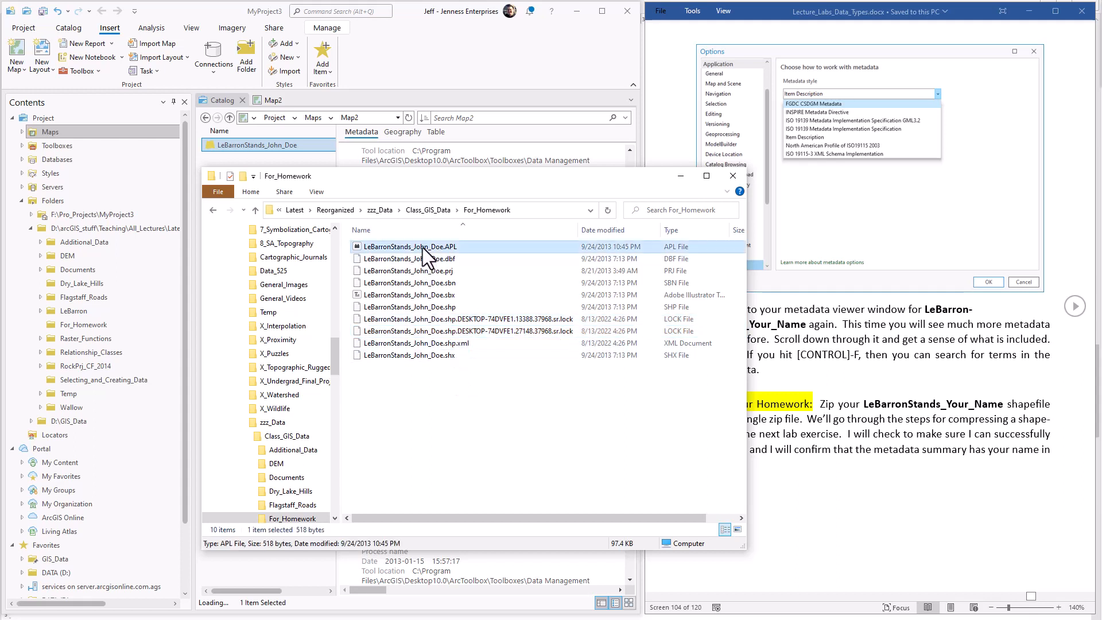
left_click(443, 354, "shift")
left_click(391, 320, "ctrl")
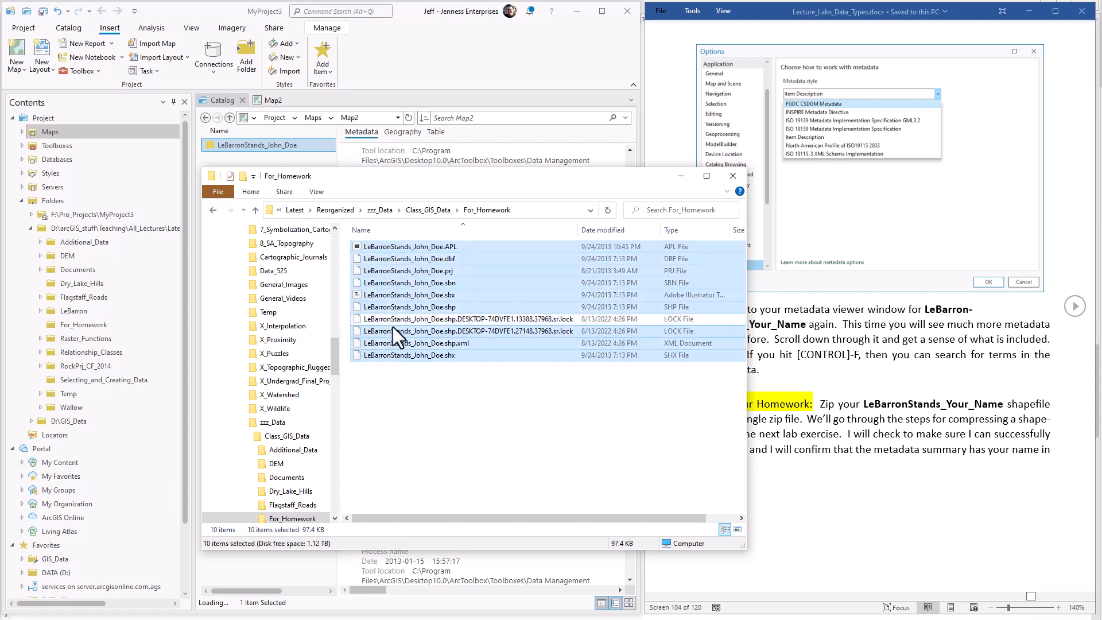
left_click(393, 331, "ctrl")
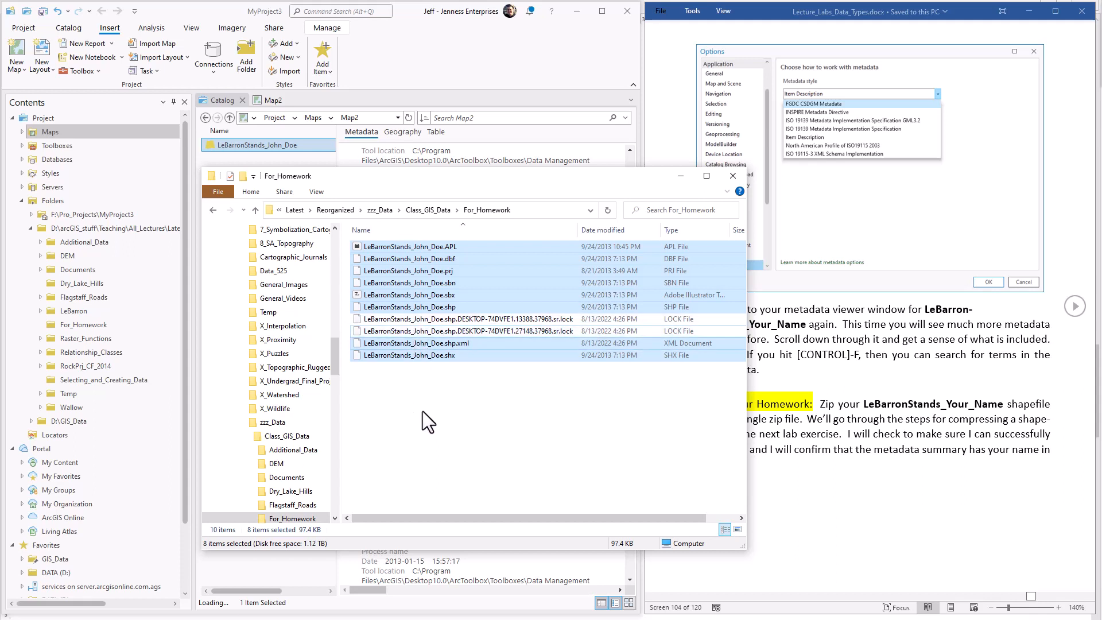
right_click(402, 247)
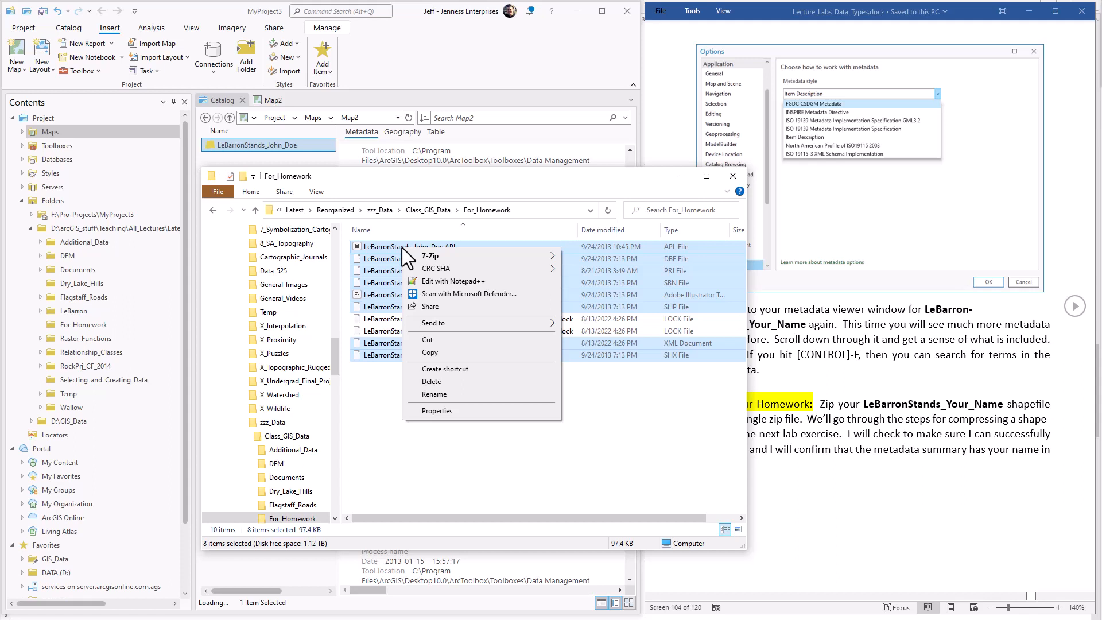
mouse_move(507, 254)
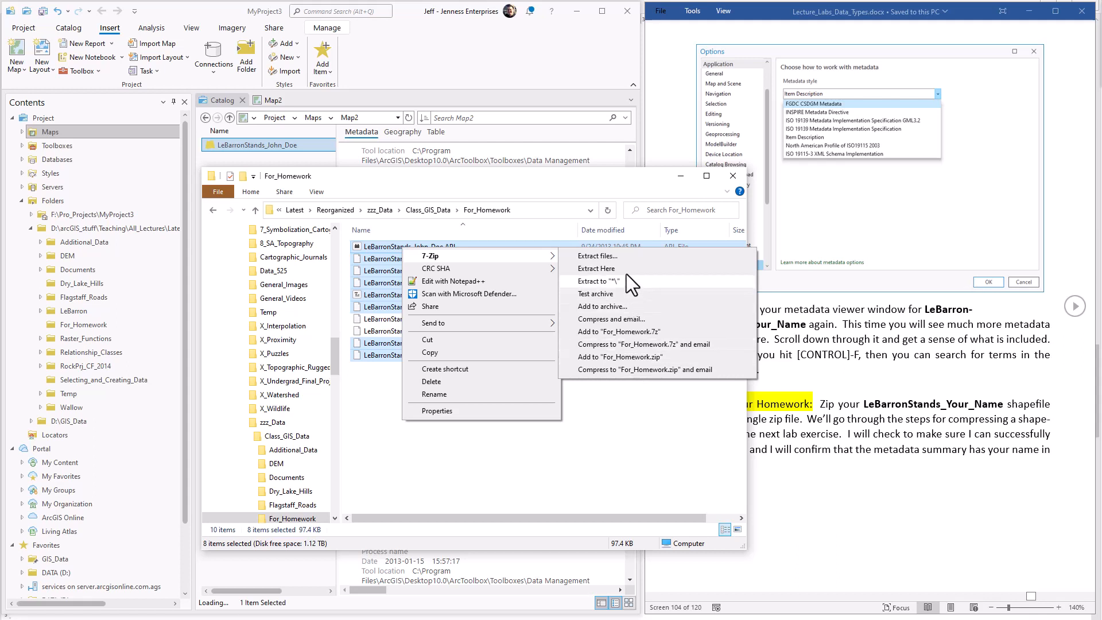
left_click(616, 306)
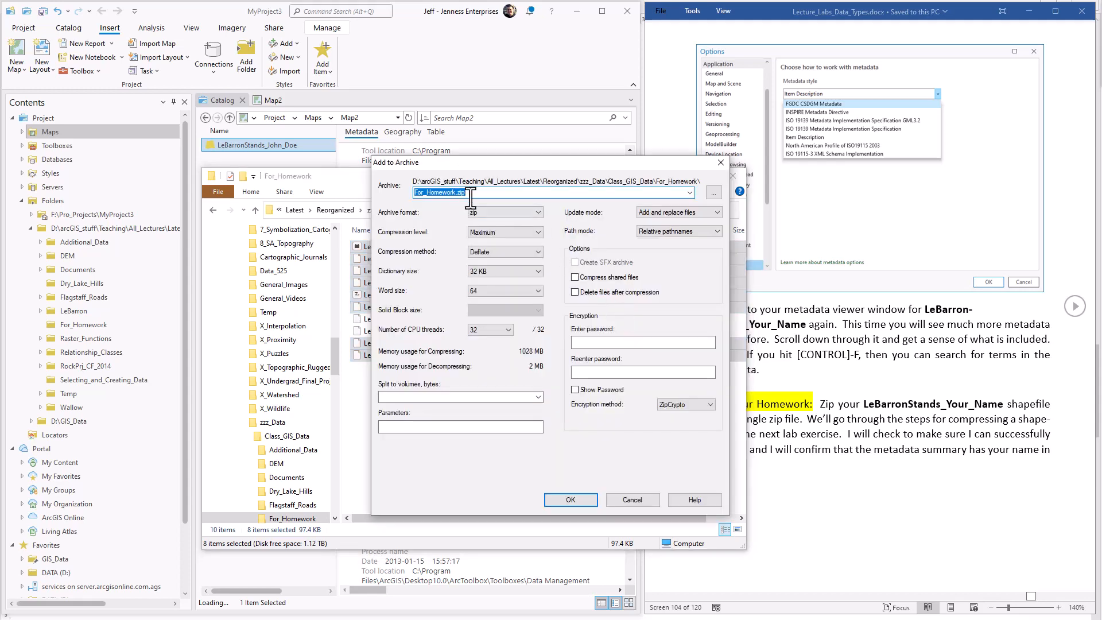
Name the zip archive LeBarronStands_ followed by the student's name, matching the shapefile, and create it.
left_click(470, 195)
left_click_drag(480, 166, 624, 177)
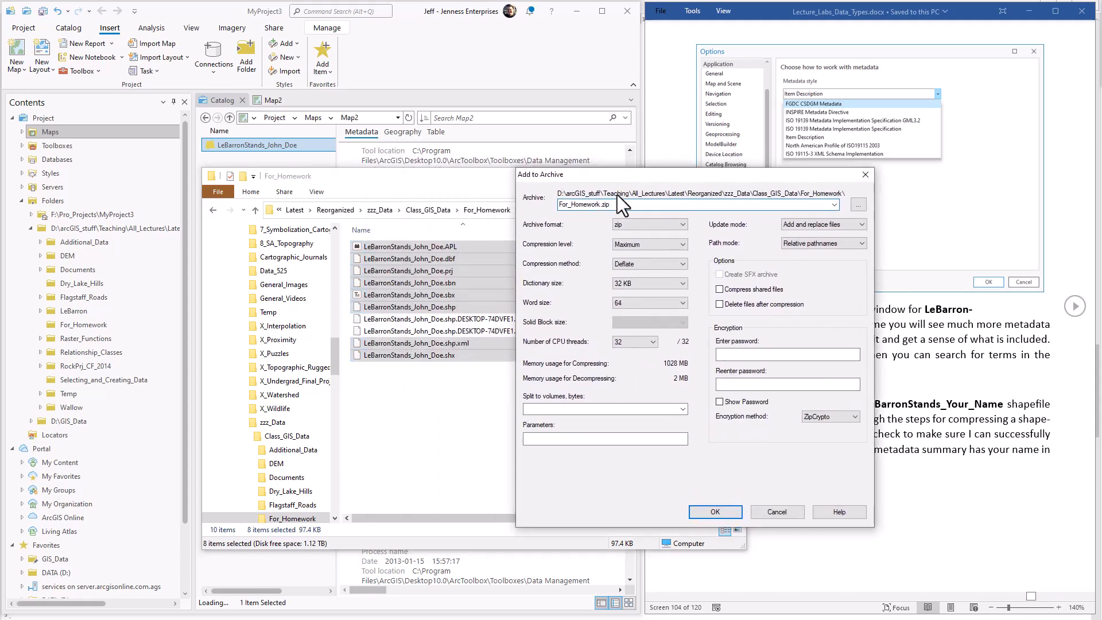
key("ctrl+a")
type("LeBarronStands_John_Doe")
key("Return")
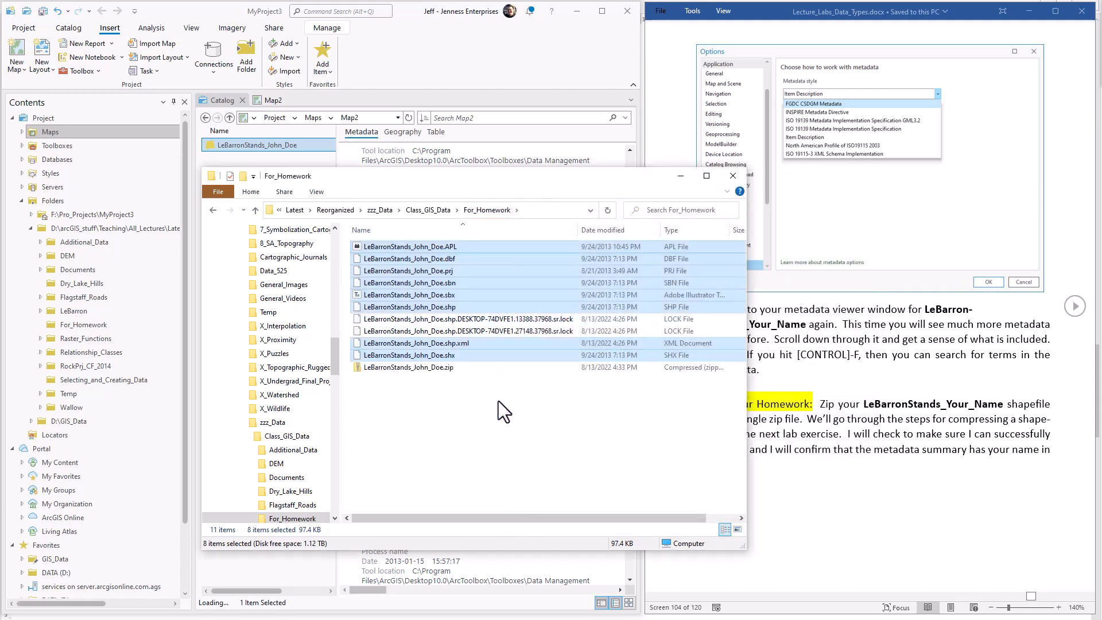
Compress the shapefile's component files without the lock files again, using Windows' built-in compressed (zipped) folder option and keeping the default name.
left_click(429, 368)
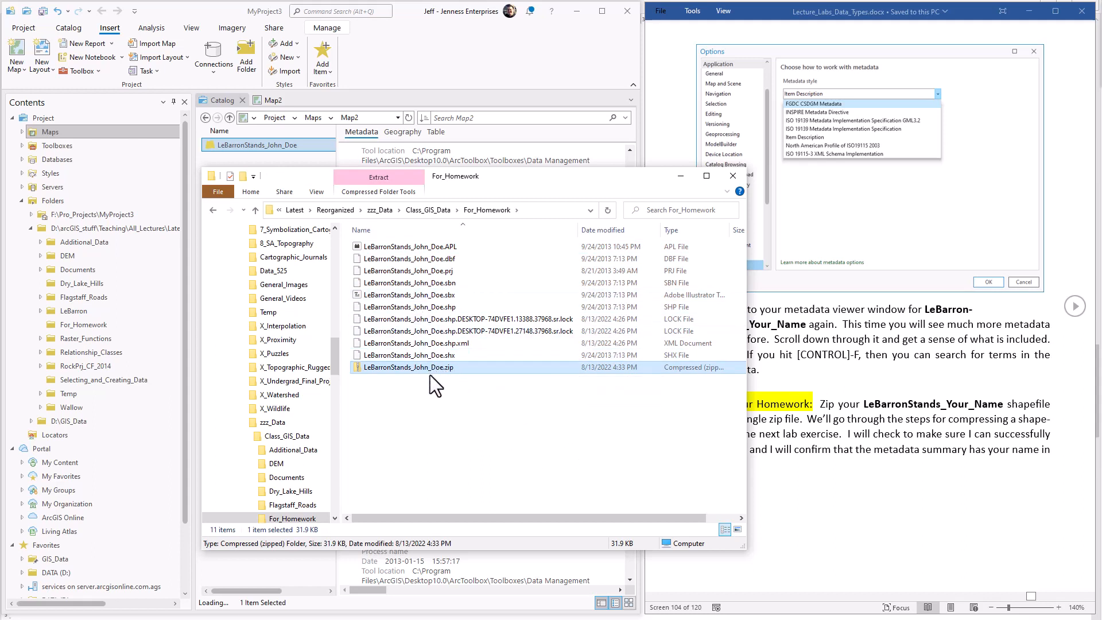
left_click(442, 247)
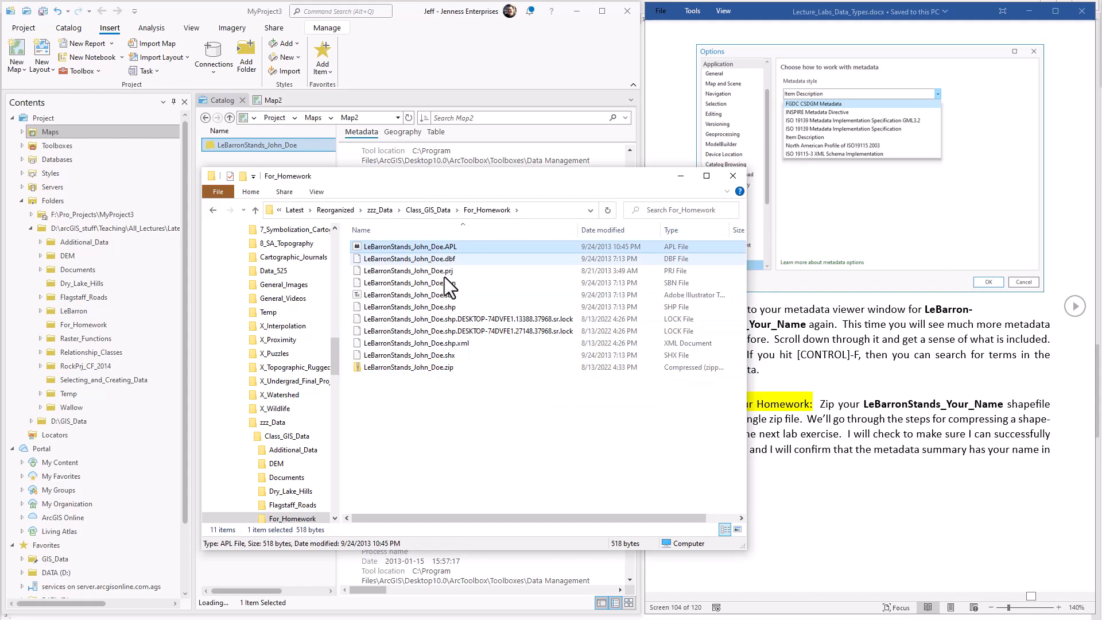
left_click(442, 346, "shift")
left_click(437, 354, "shift")
left_click(435, 320, "ctrl")
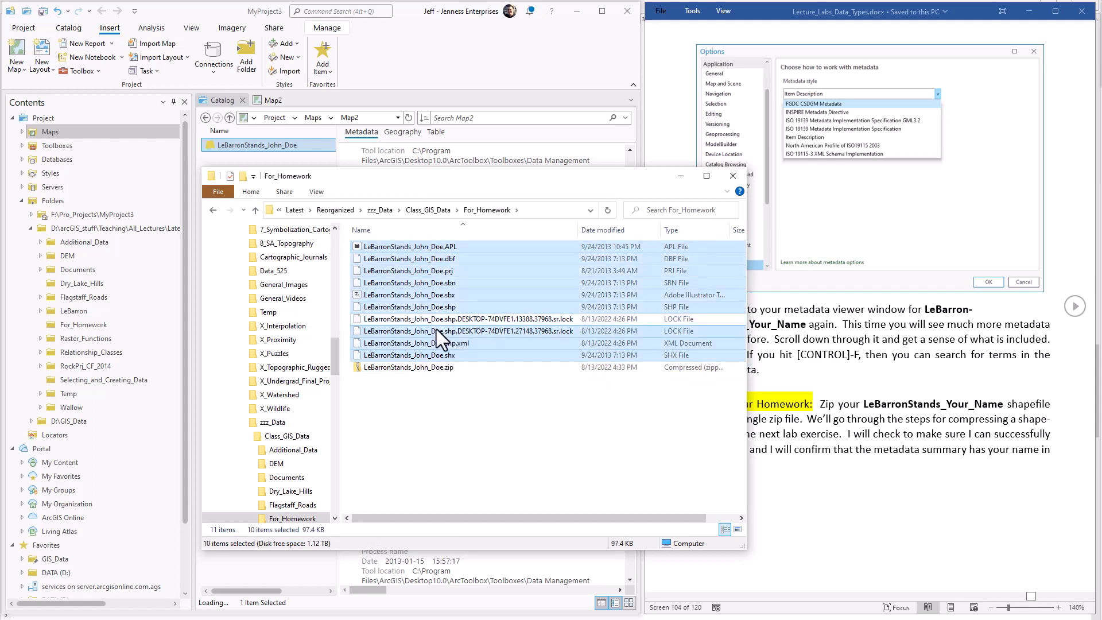
left_click(437, 331, "ctrl")
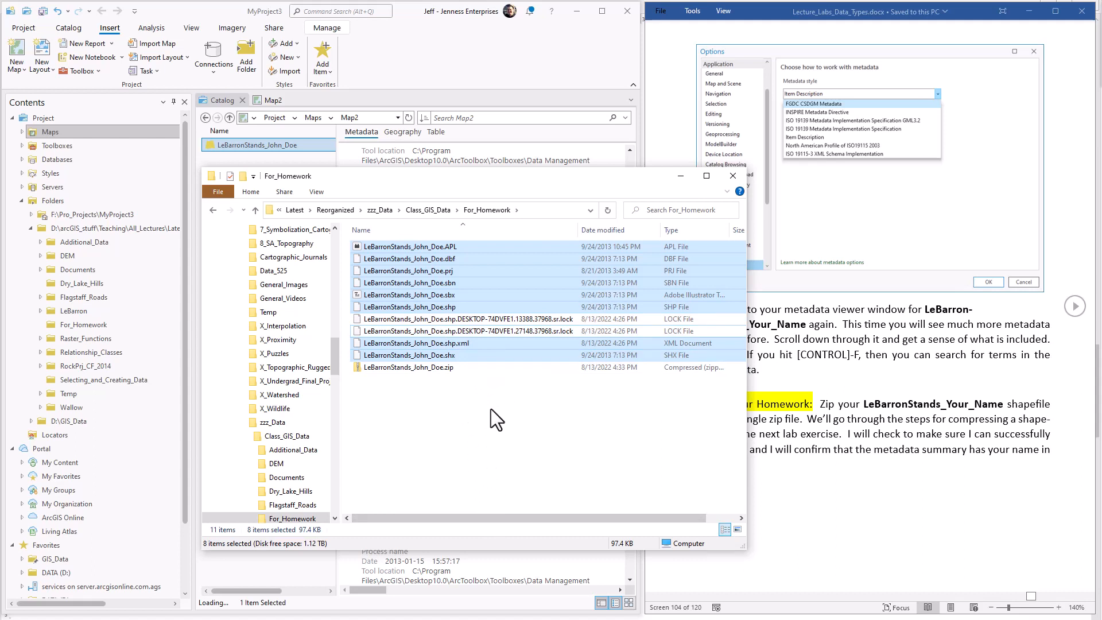
right_click(422, 281)
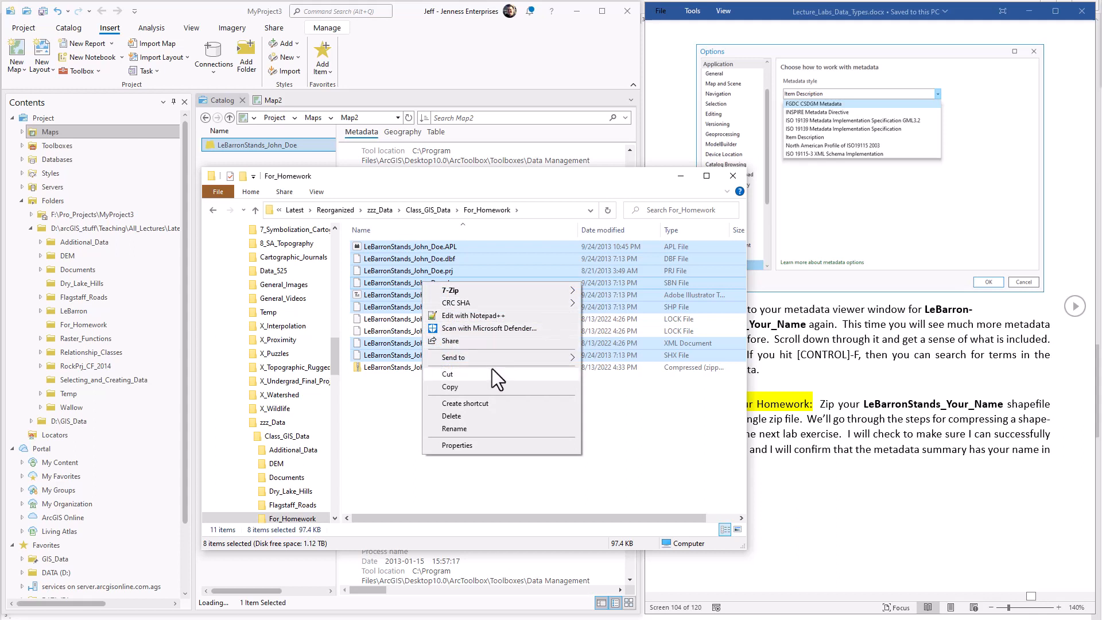
mouse_move(485, 355)
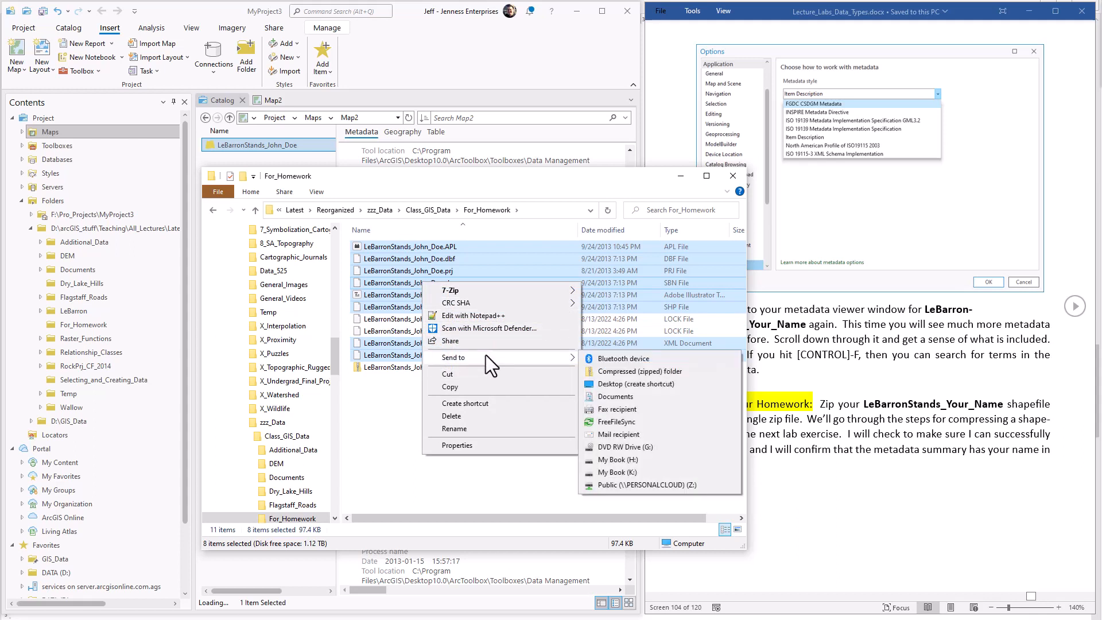
left_click(672, 371)
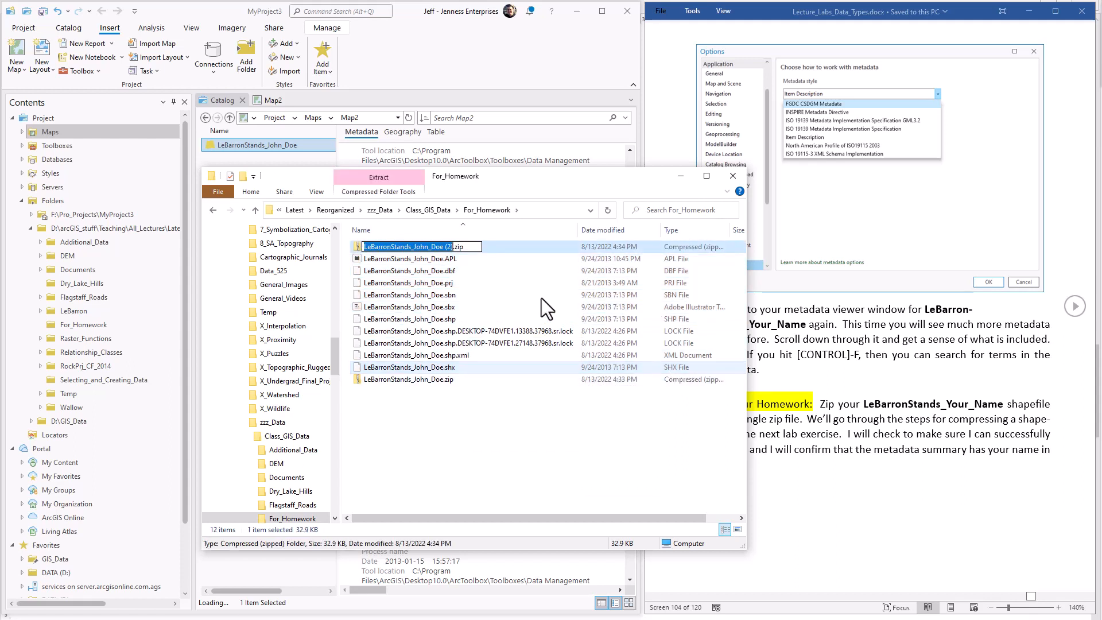
left_click(502, 251)
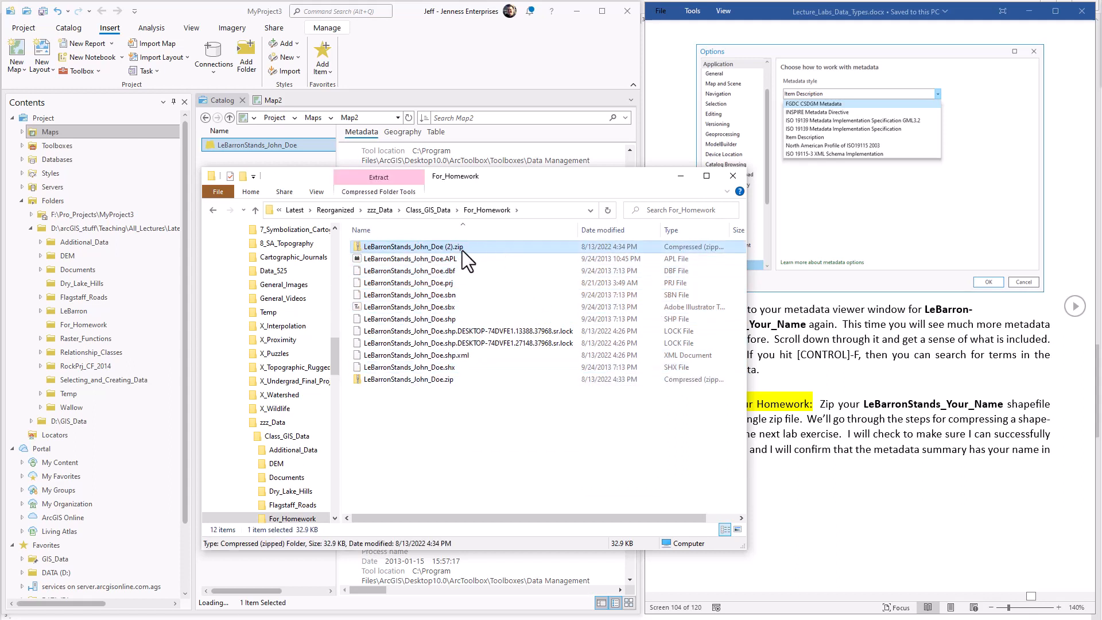
Narrow the file list's Name column to expose the Size column and compare the two zip files.
left_click(435, 380)
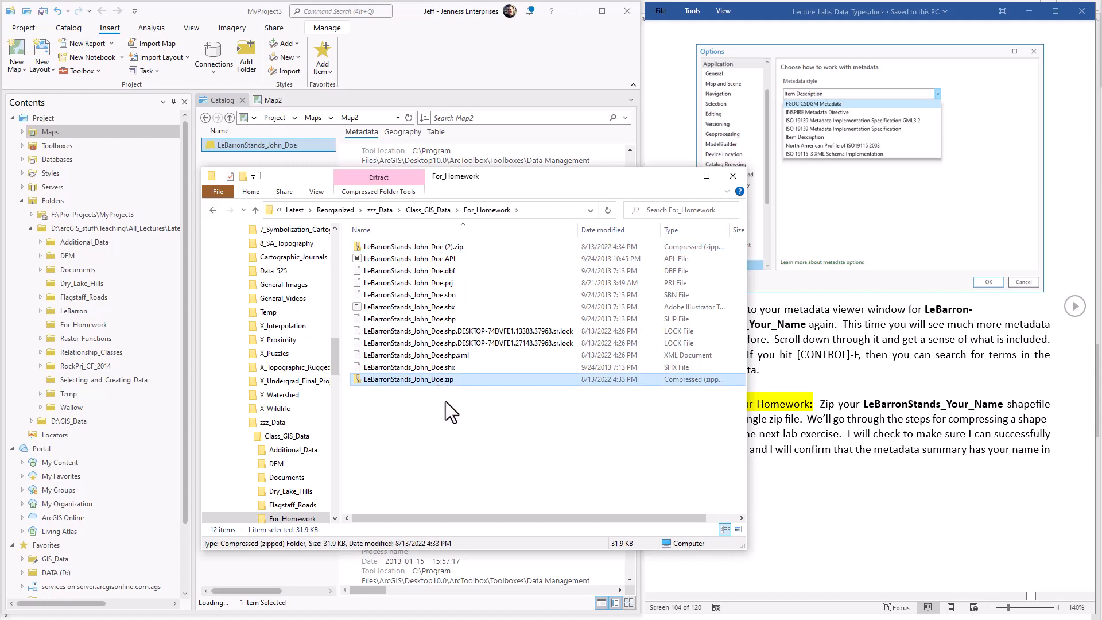
left_click_drag(578, 224, 512, 225)
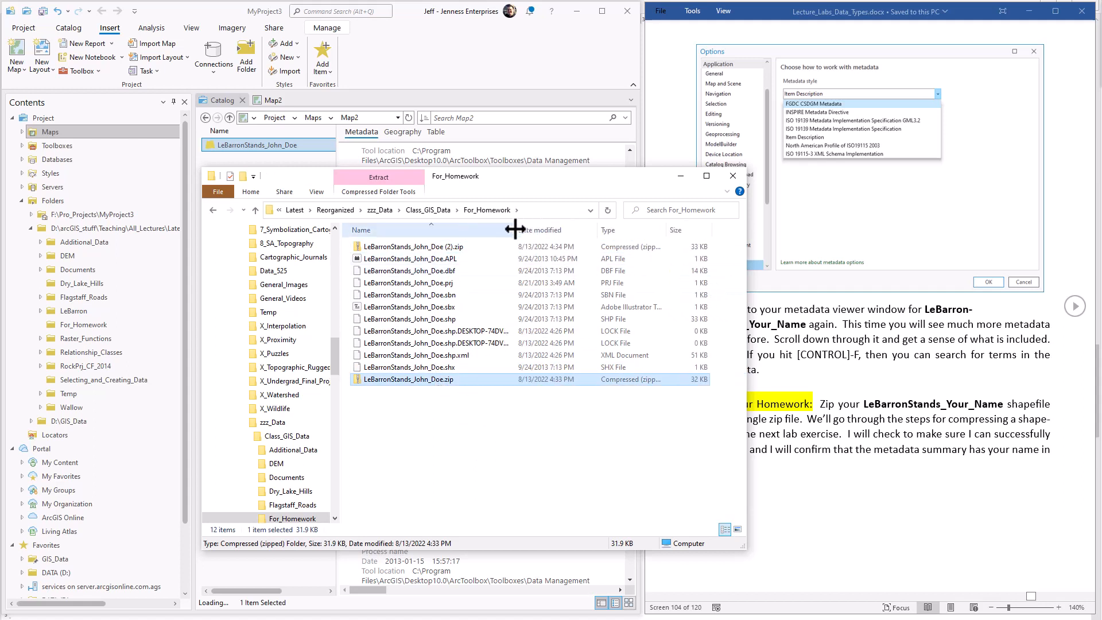